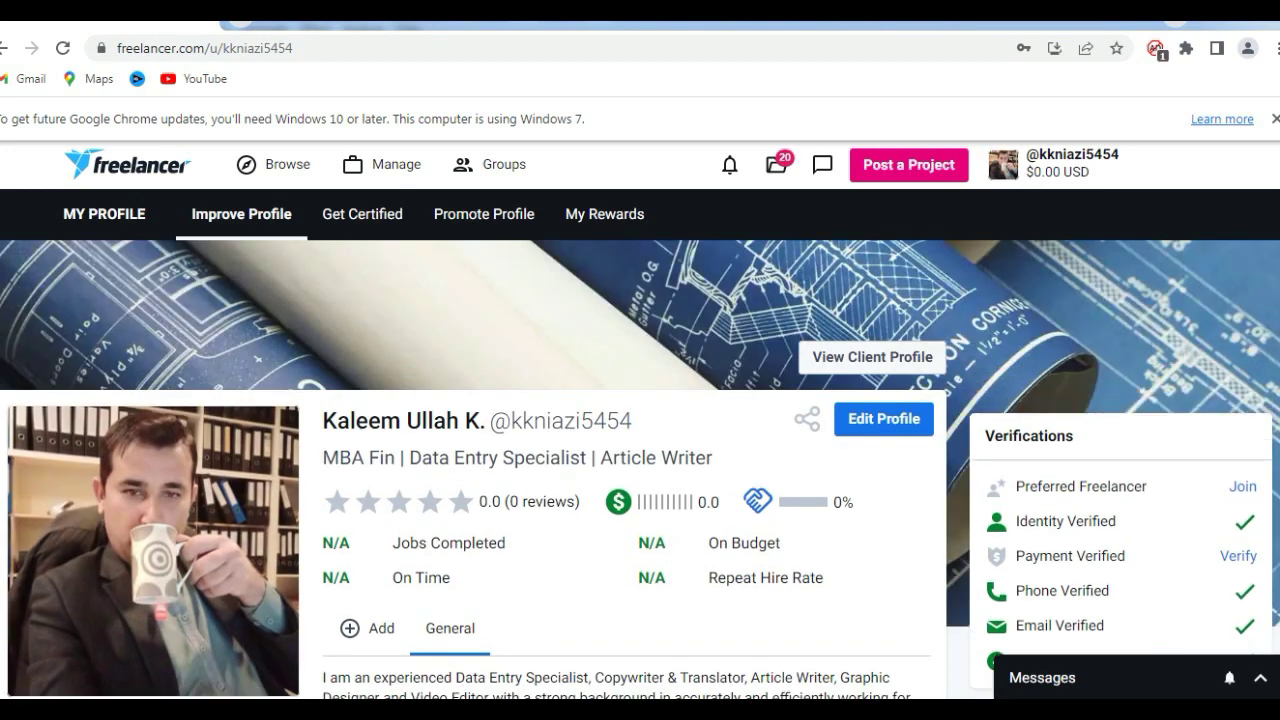
Select the current $10 value in the profile's Hourly Rate field for editing.
scroll(640, 475, down, 2)
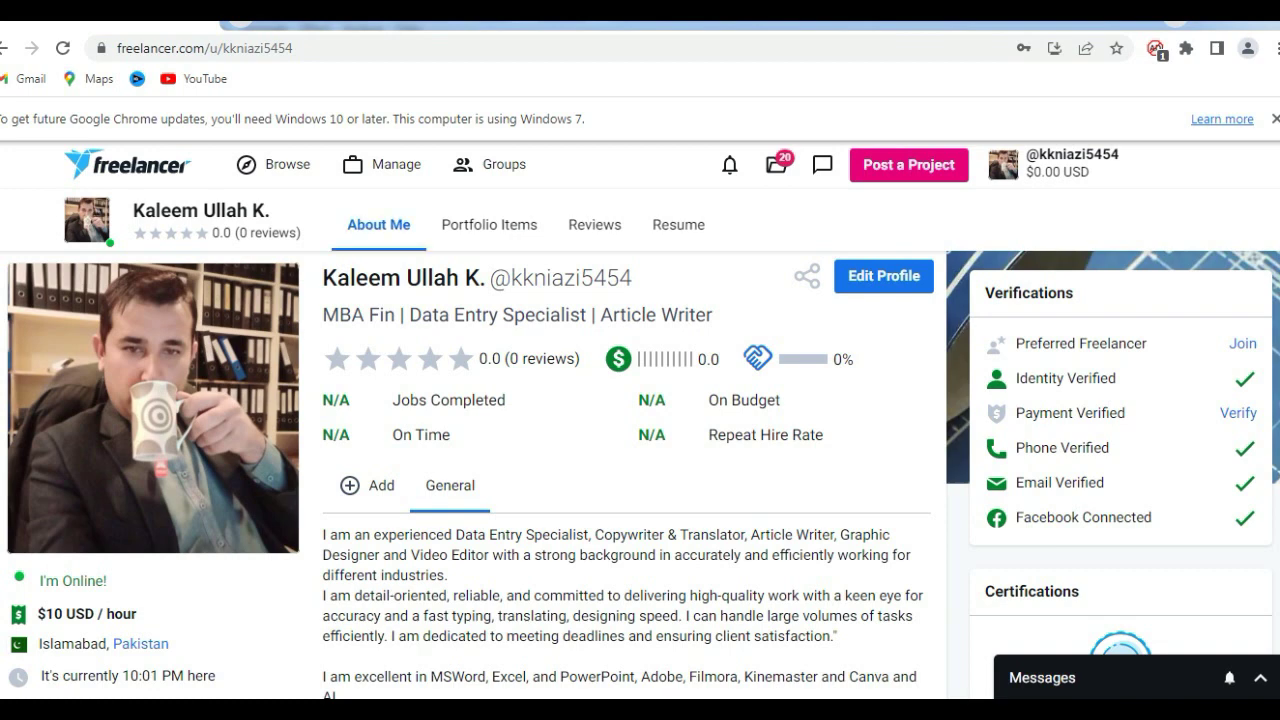
scroll(640, 450, up, 2)
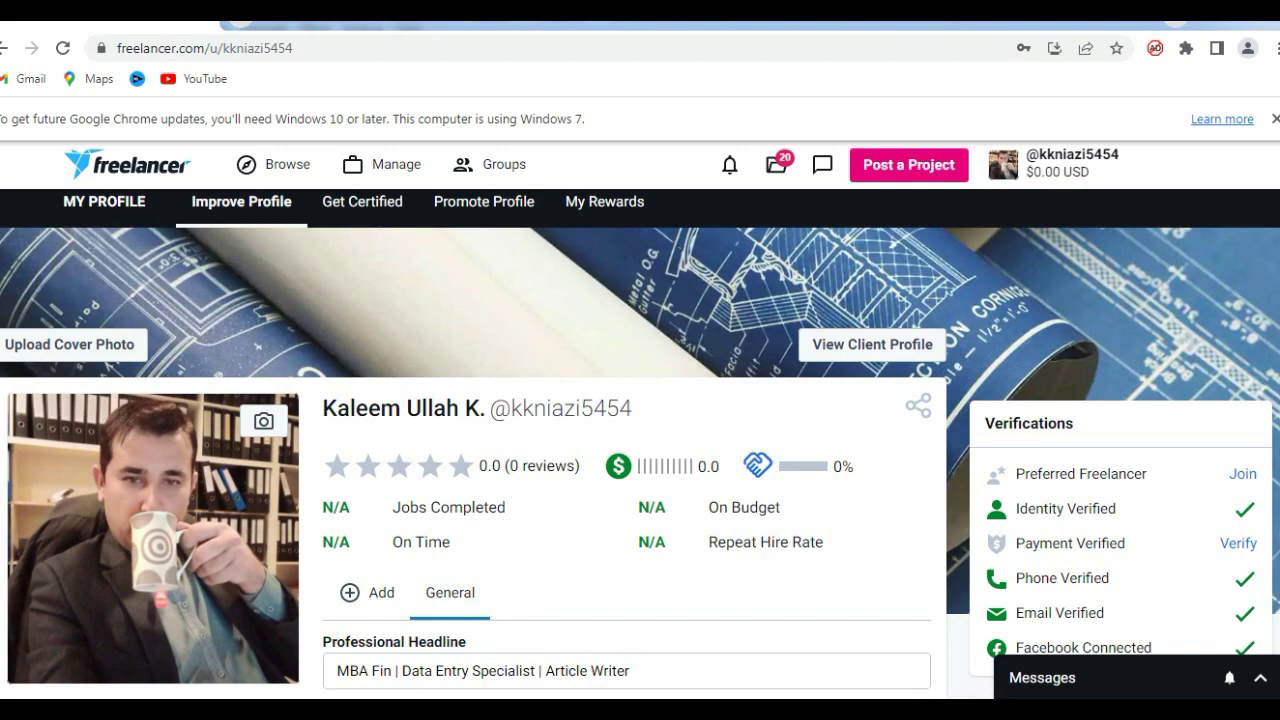
scroll(640, 444, down, 3)
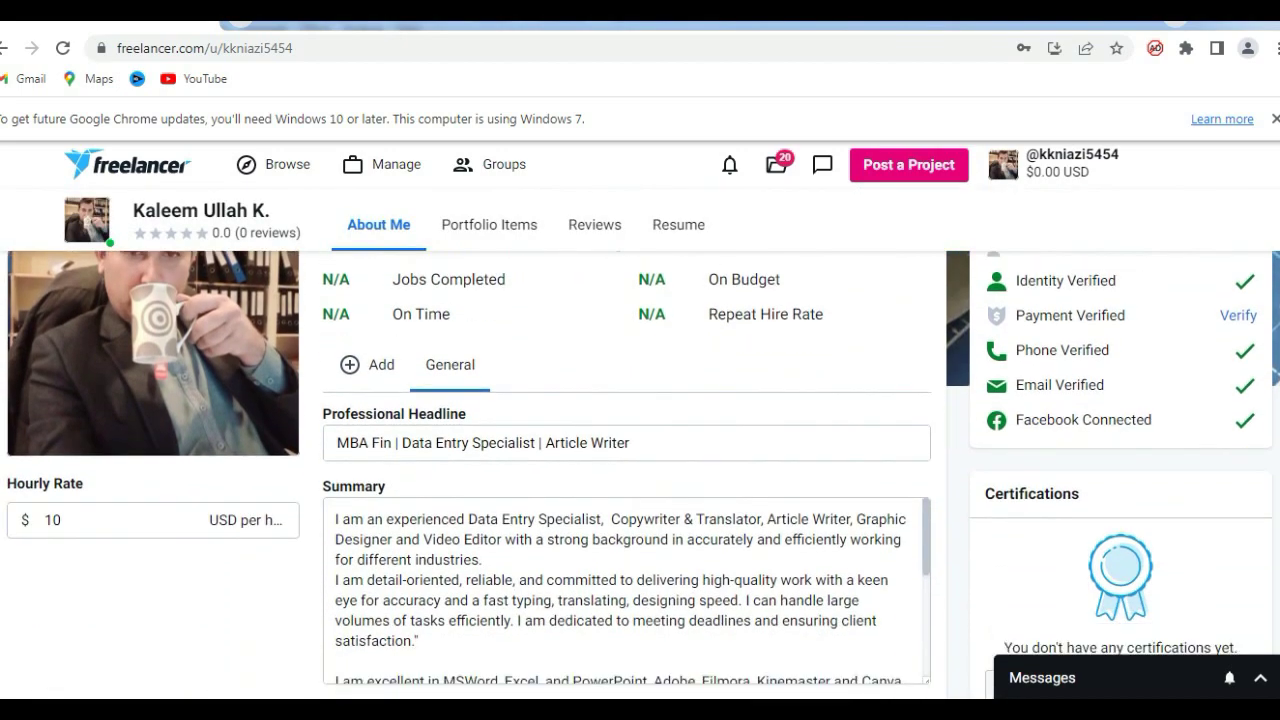
scroll(640, 475, up, 1)
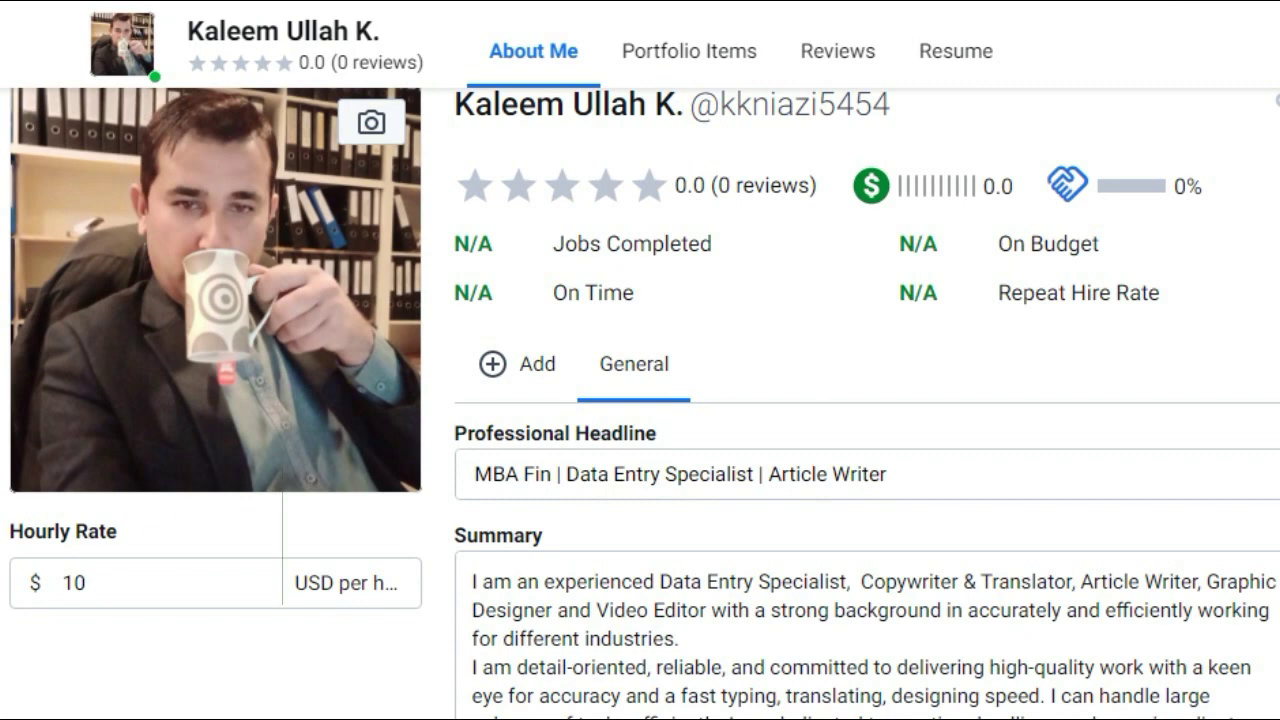
click(80, 582)
key(ctrl+a)
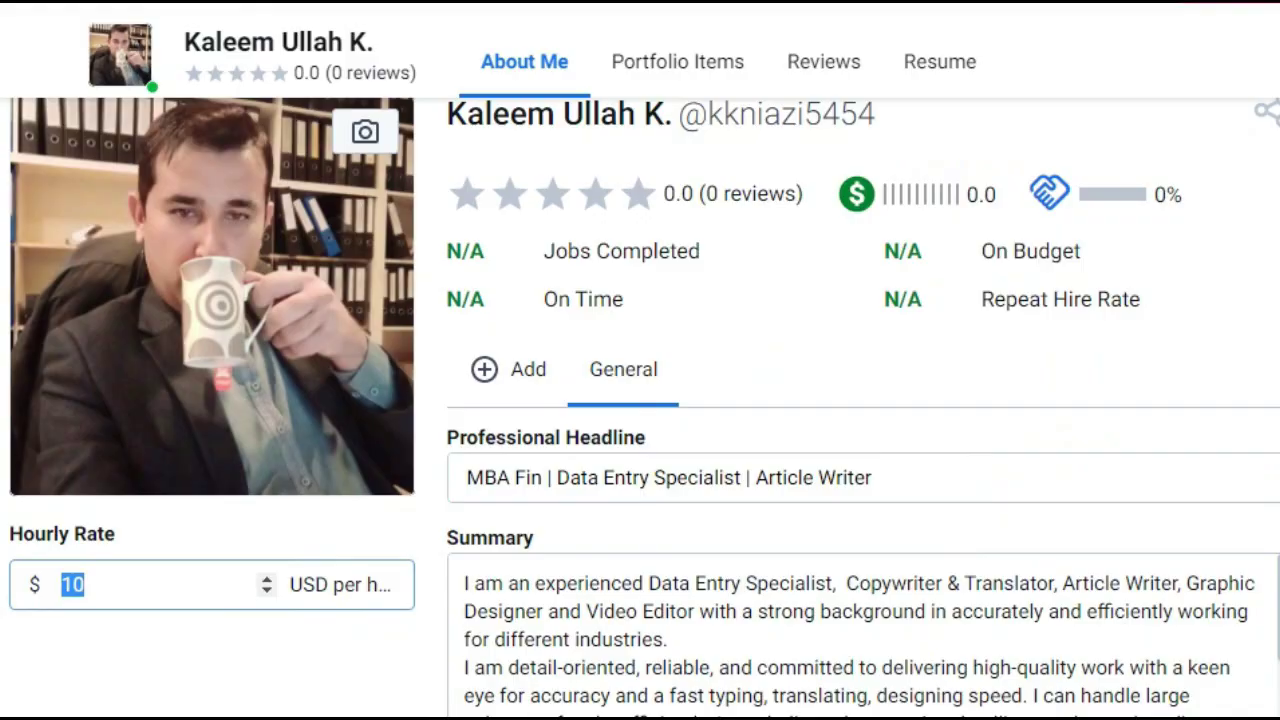
scroll(640, 400, down, 3)
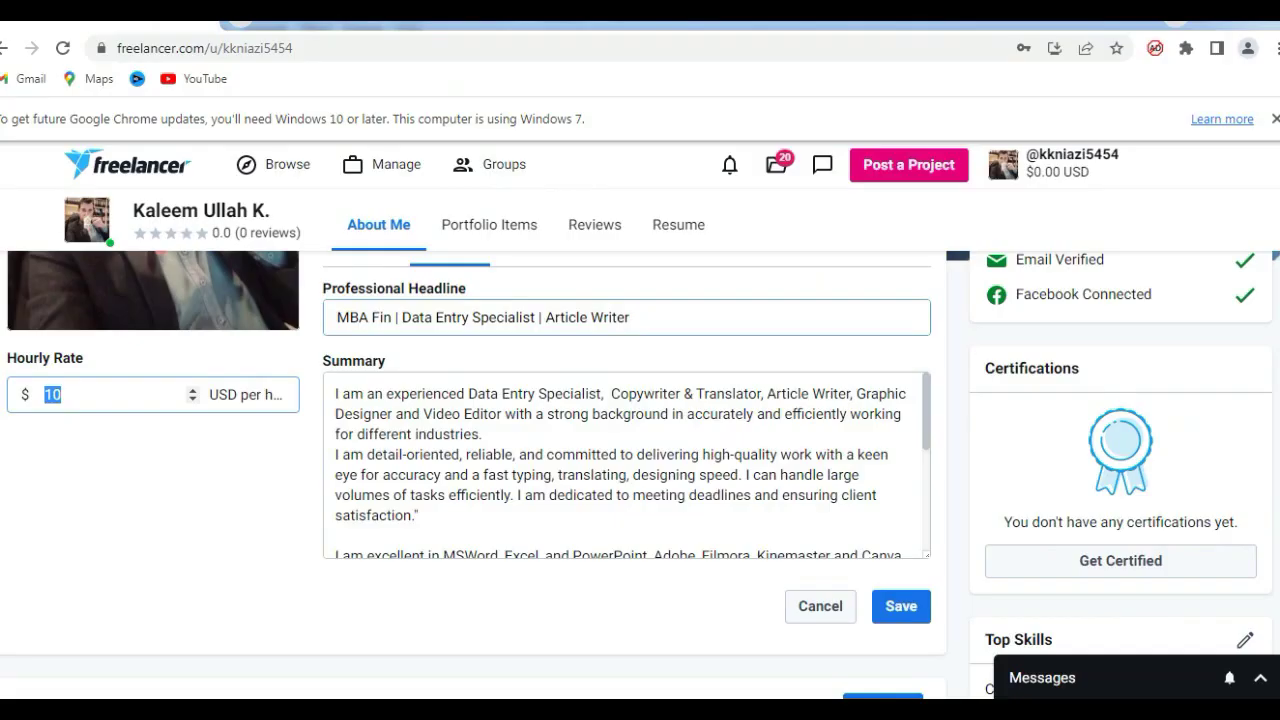
click(634, 317)
drag(634, 317, 336, 317)
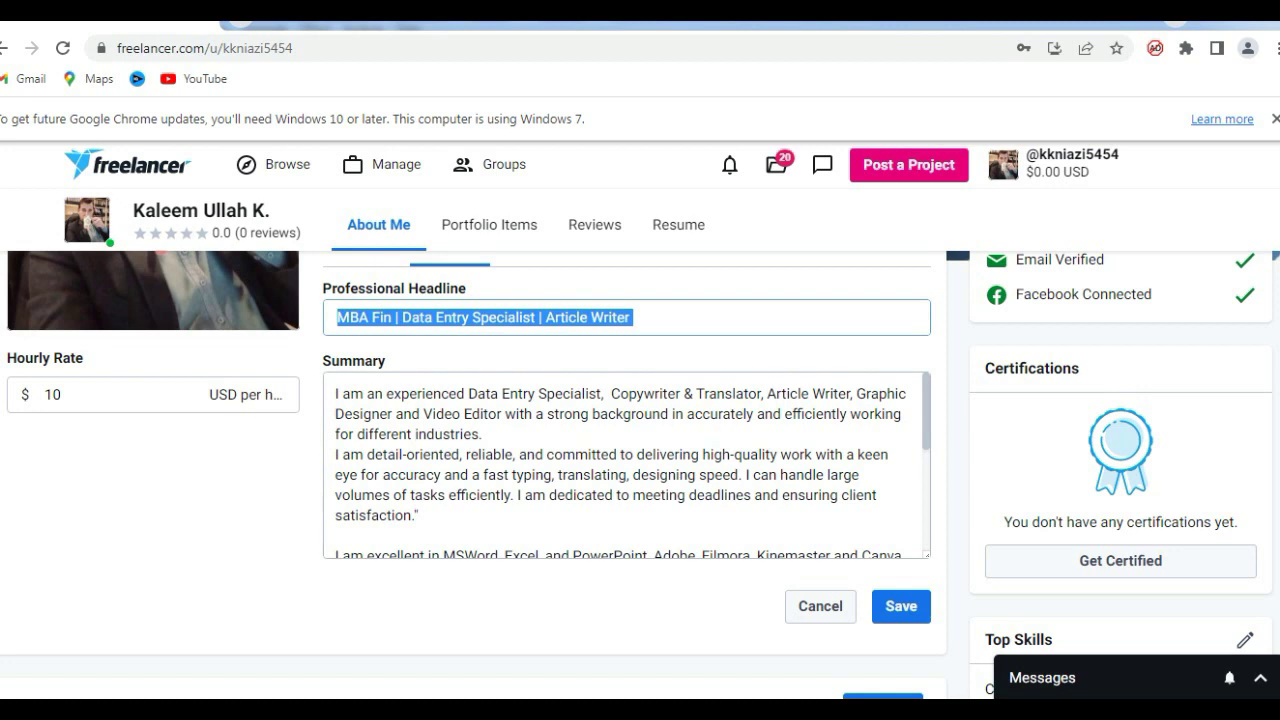
key(Tab)
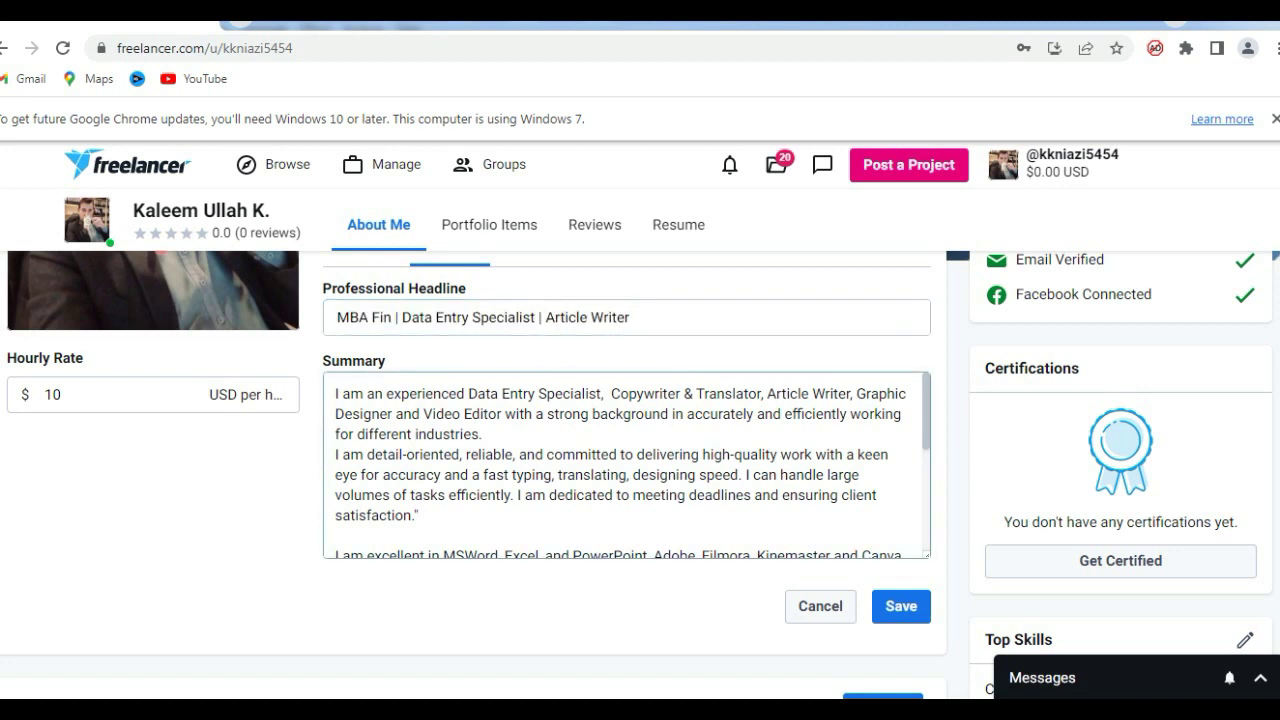
drag(336, 393, 531, 495)
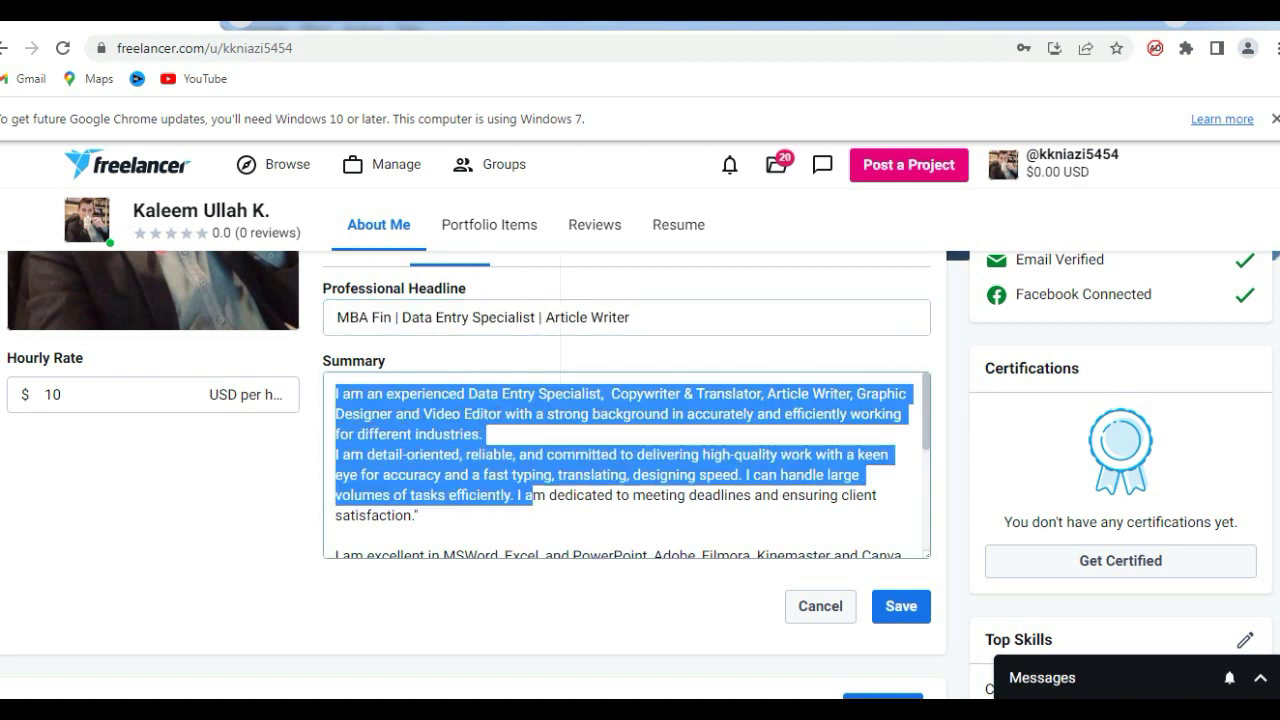
click(531, 495)
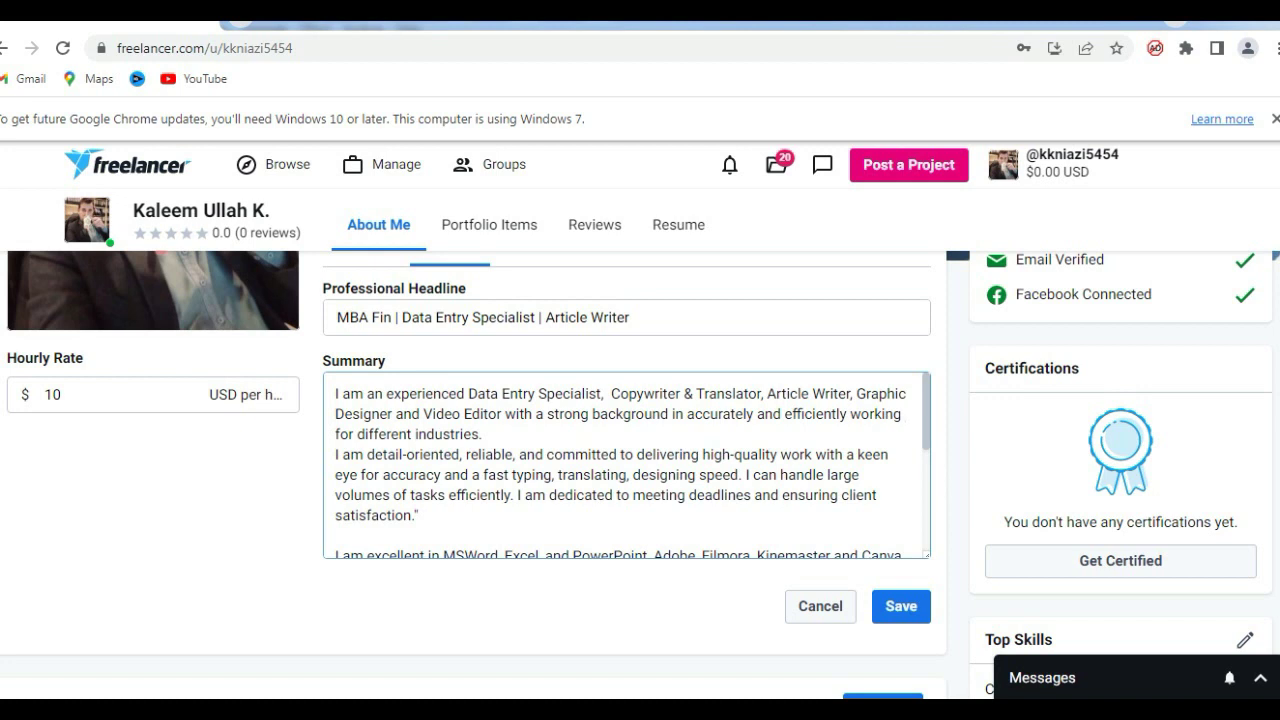
scroll(640, 470, down, 3)
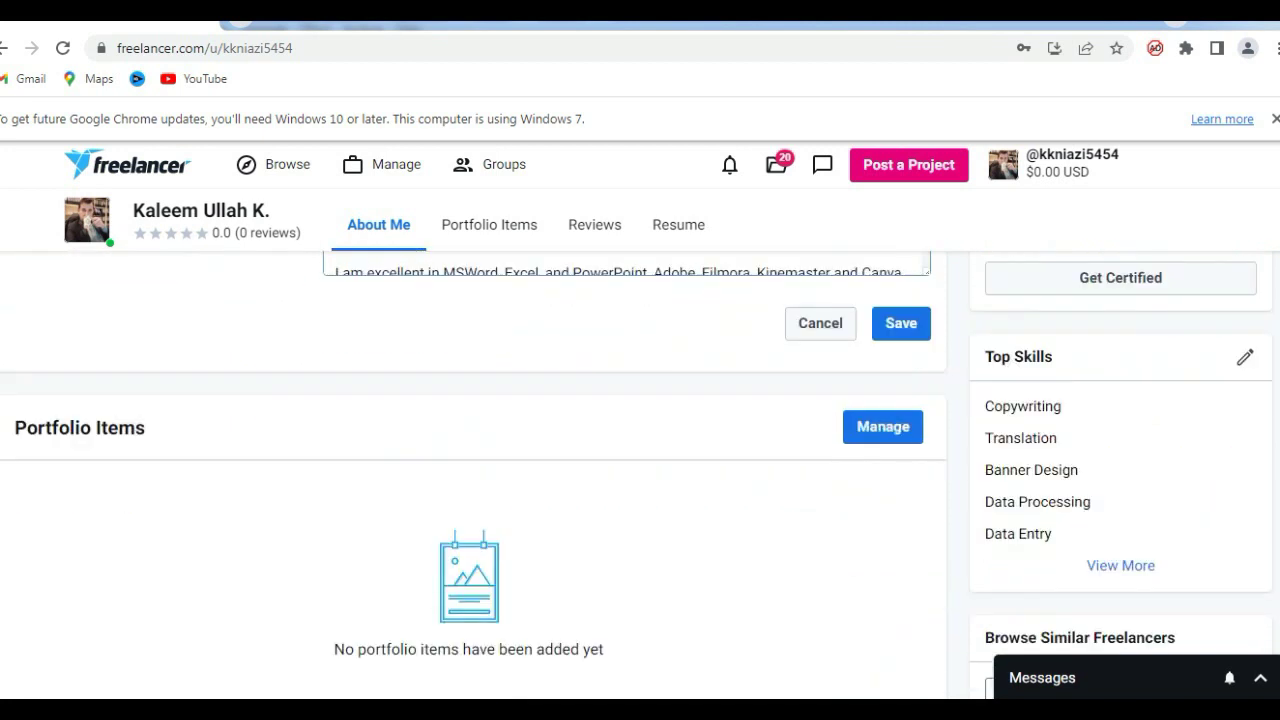
scroll(640, 470, down, 3)
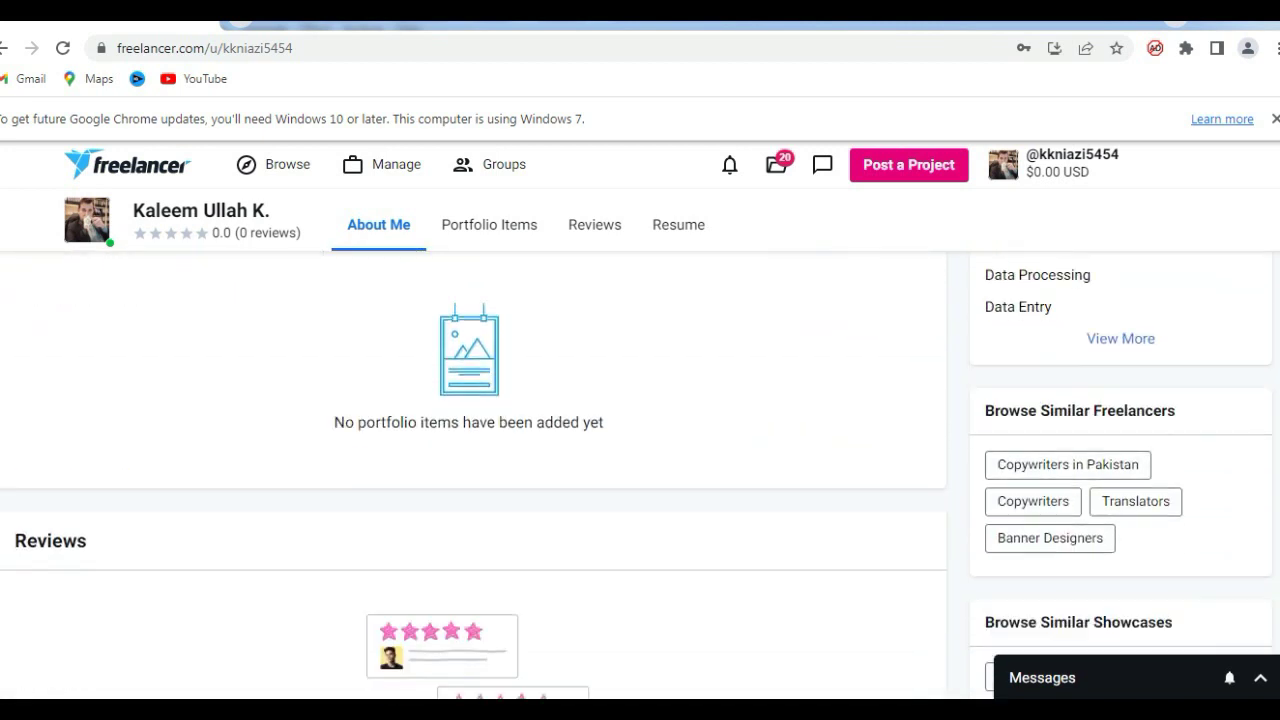
scroll(640, 470, down, 5)
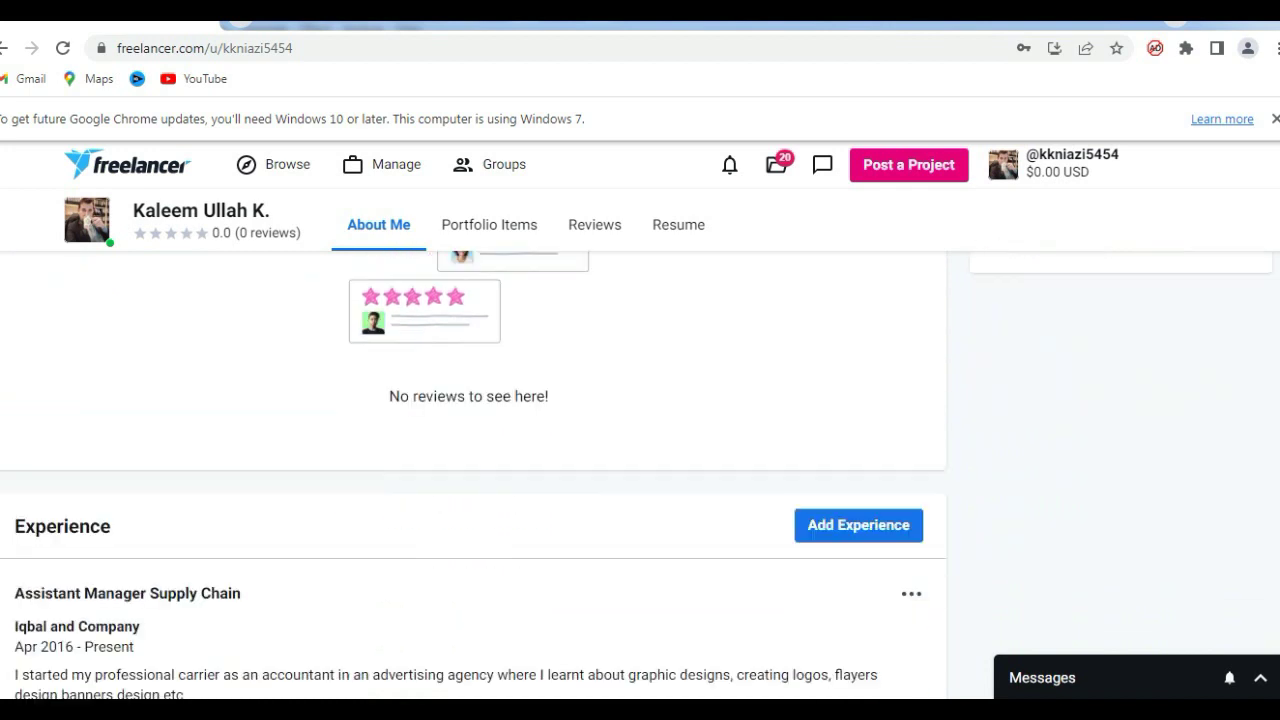
scroll(640, 470, down, 1)
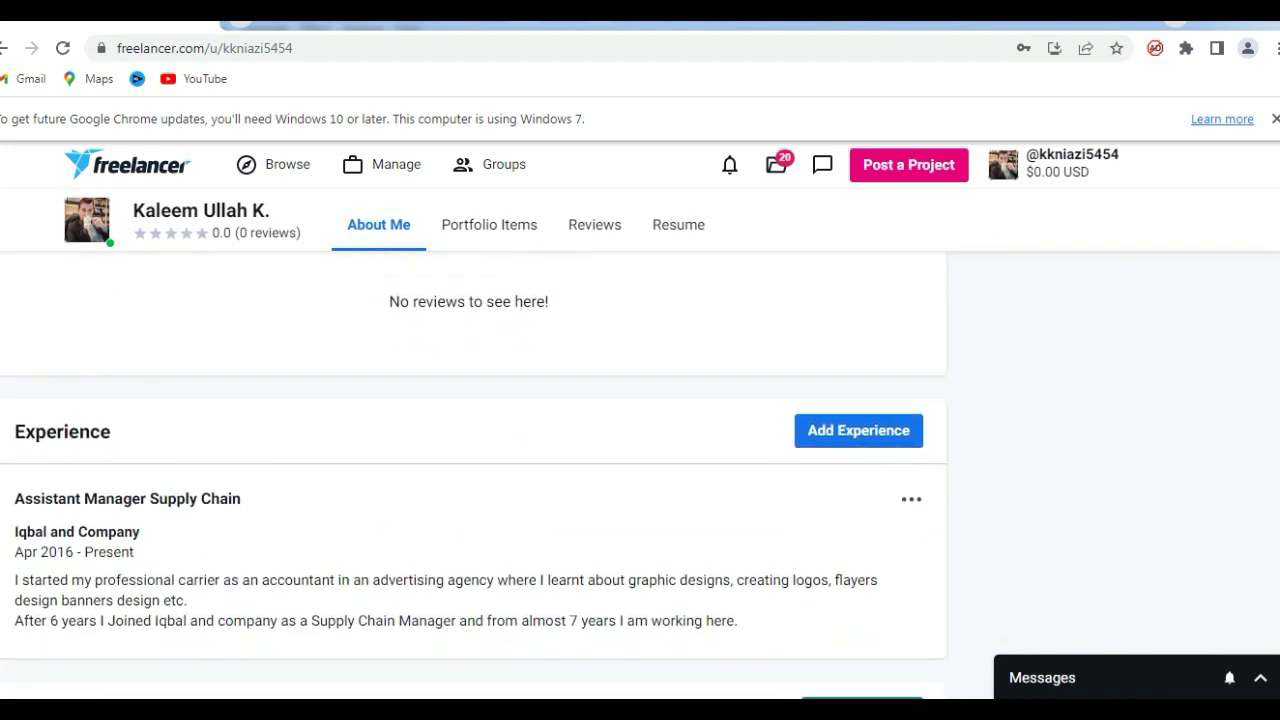
scroll(473, 478, down, 1)
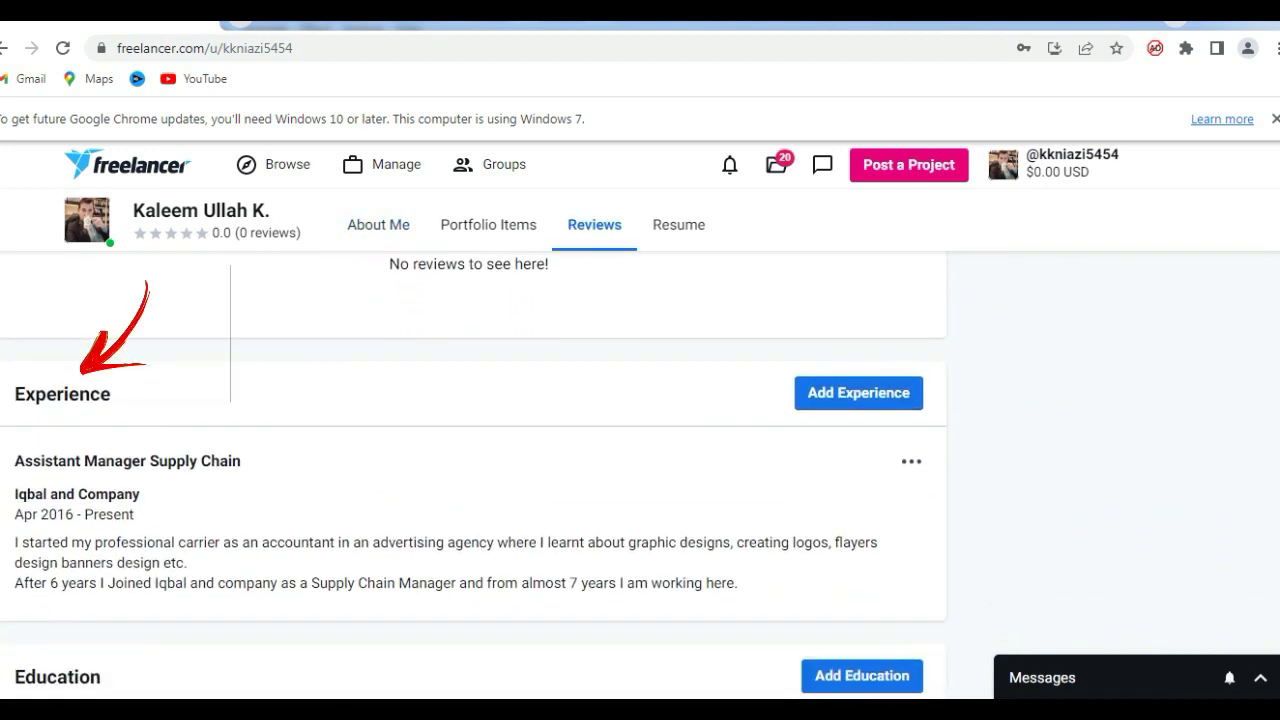
scroll(473, 478, down, 2)
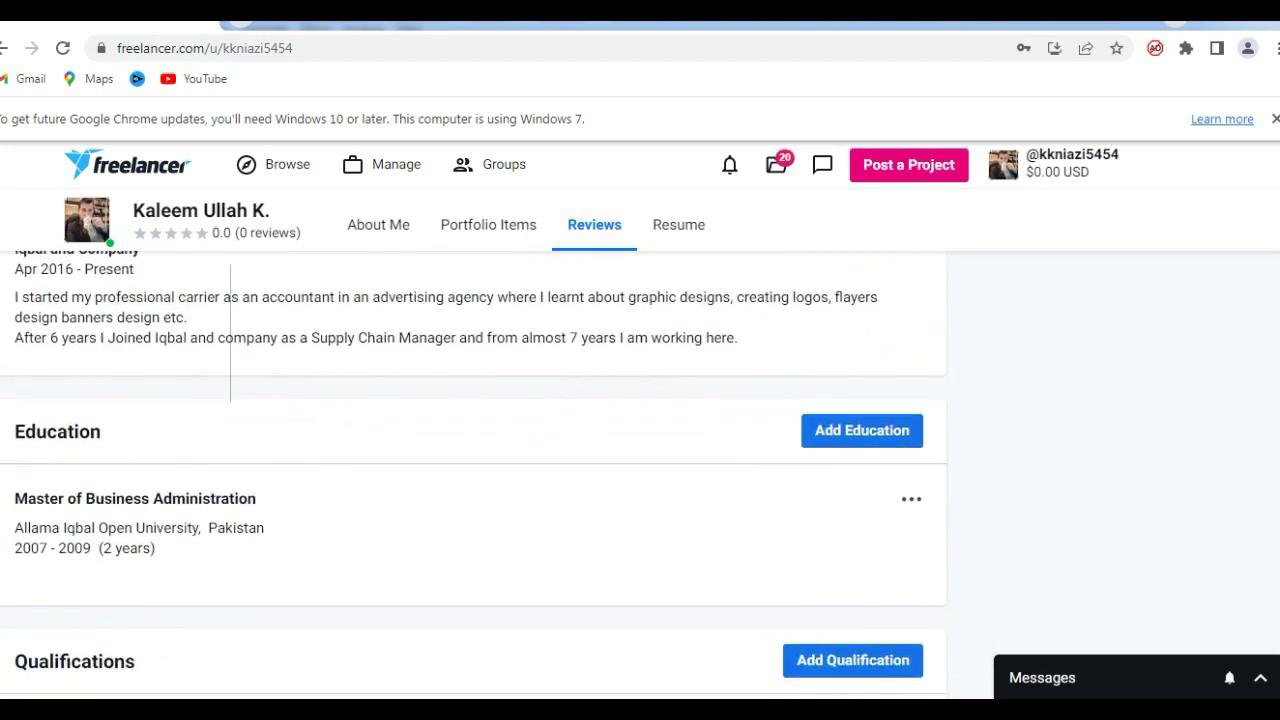
scroll(473, 478, down, 1)
scroll(474, 476, down, 3)
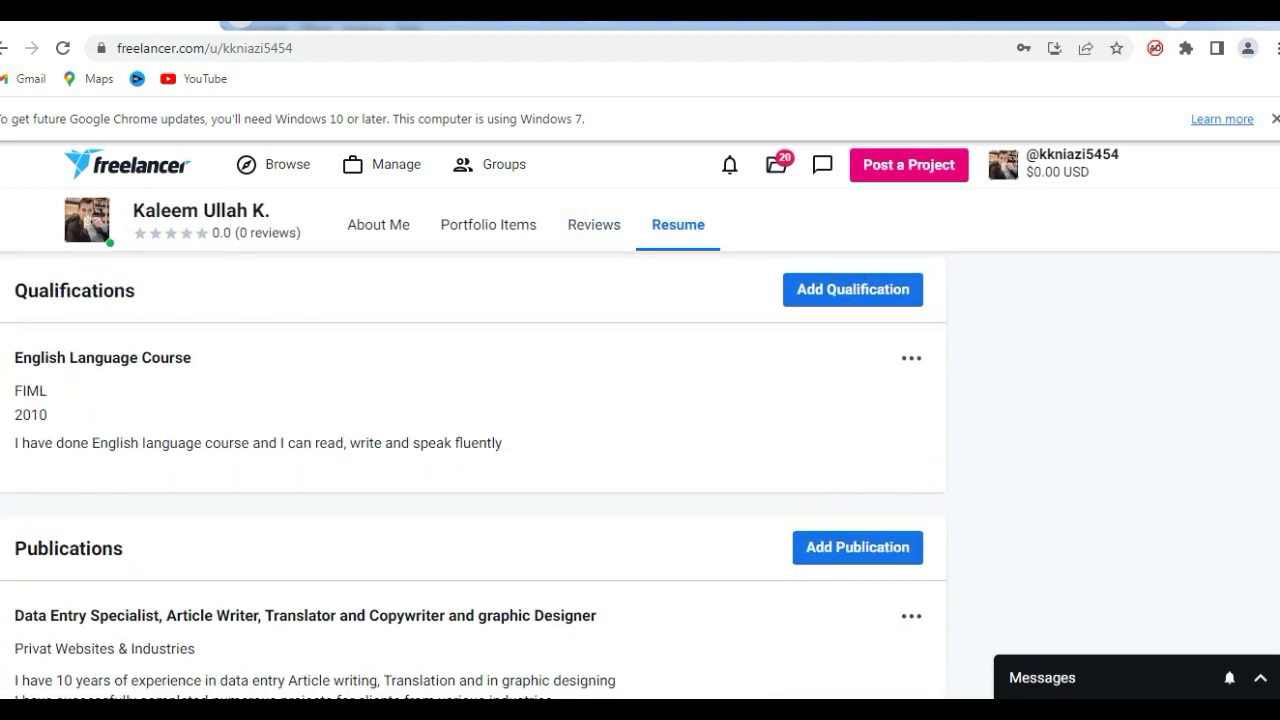
scroll(474, 476, down, 2)
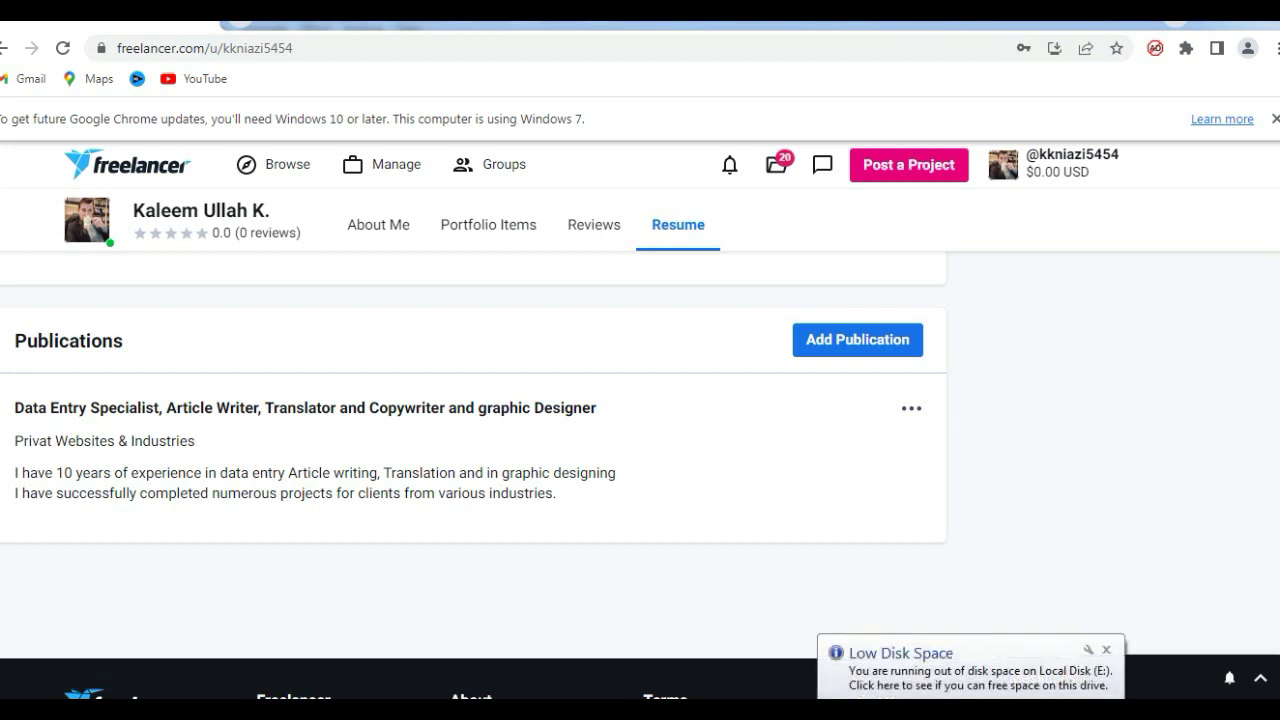
scroll(474, 450, up, 10)
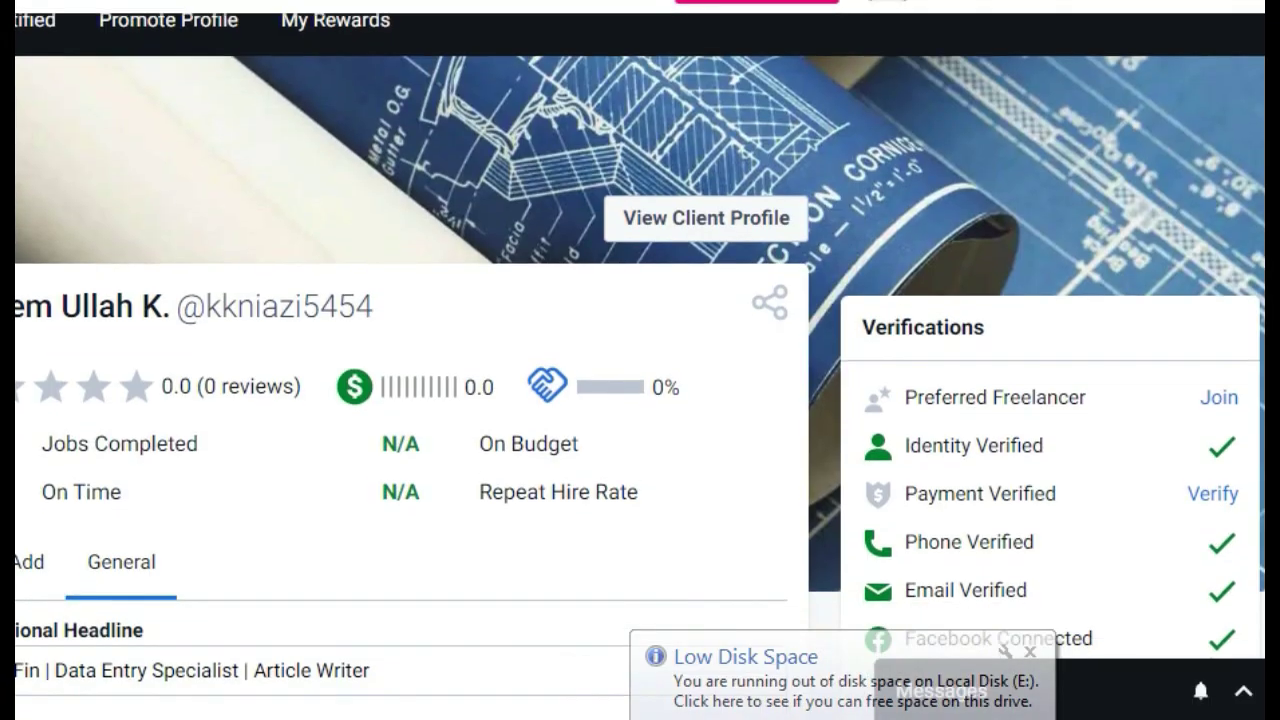
Scroll down the profile past the edited headline and summary.
scroll(640, 400, down, 1)
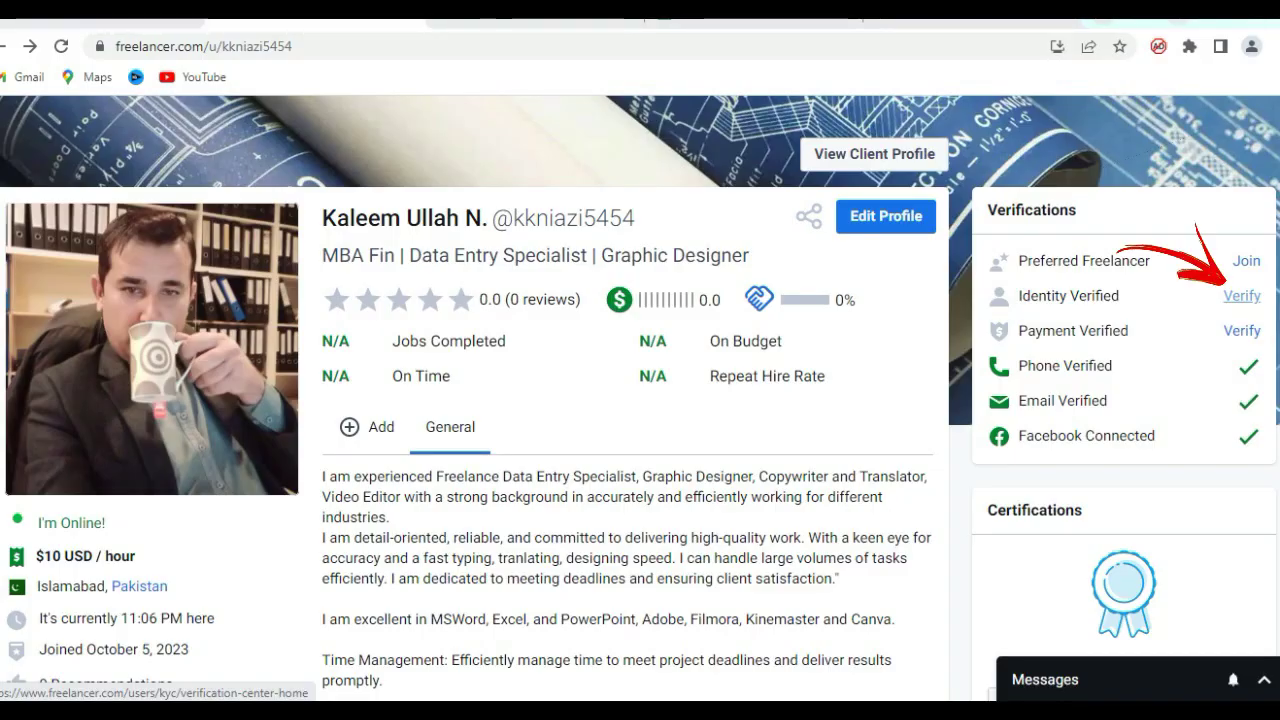
Start identity verification from the profile and resume the uncompleted application.
click(1242, 296)
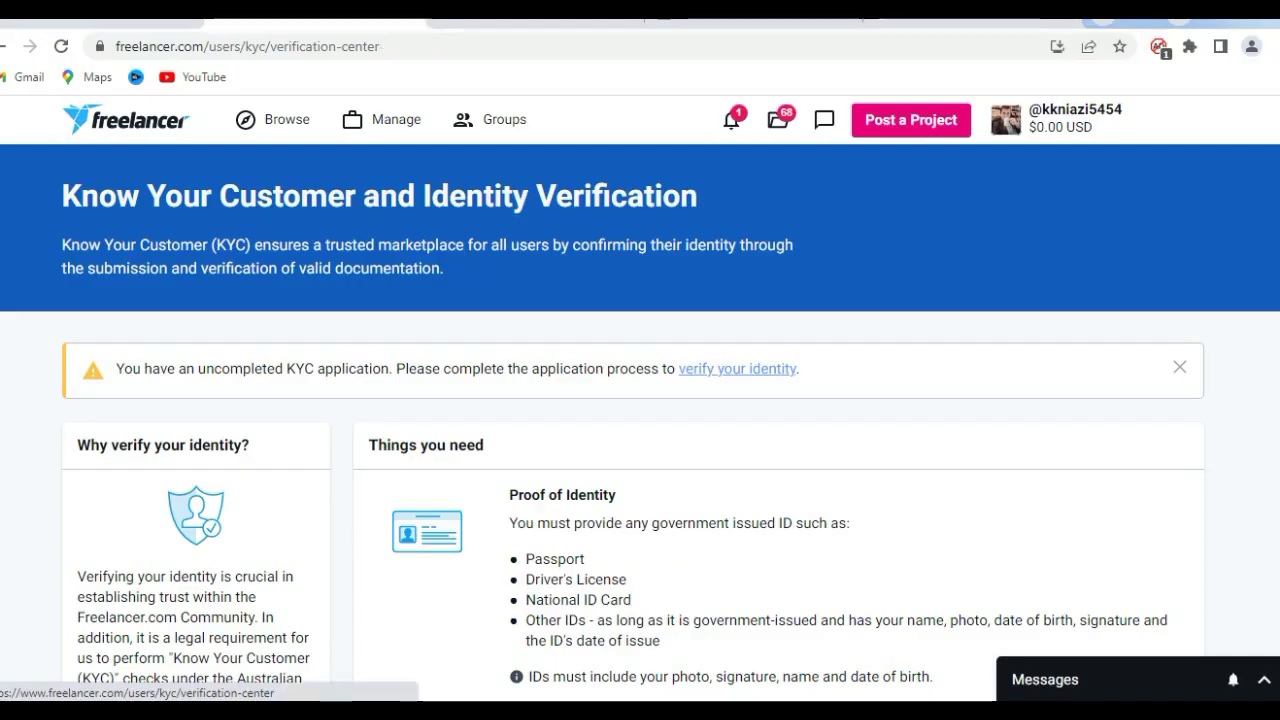
click(941, 290)
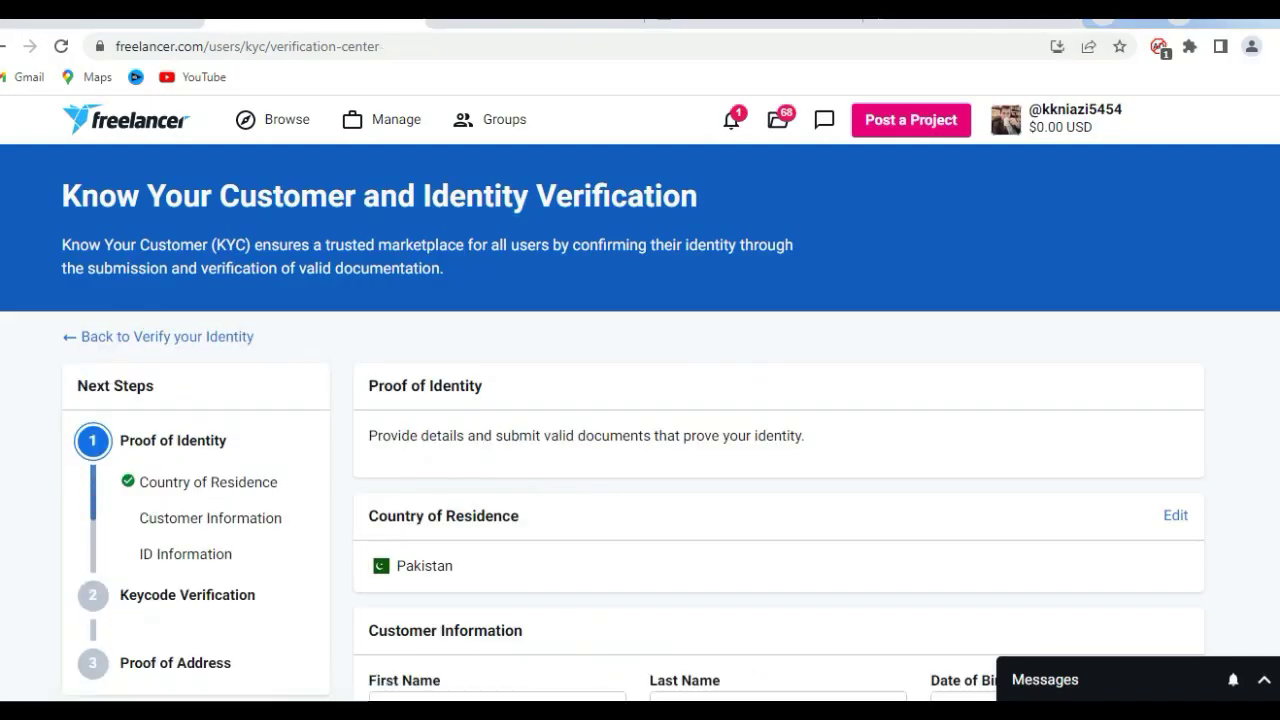
scroll(640, 400, down, 3)
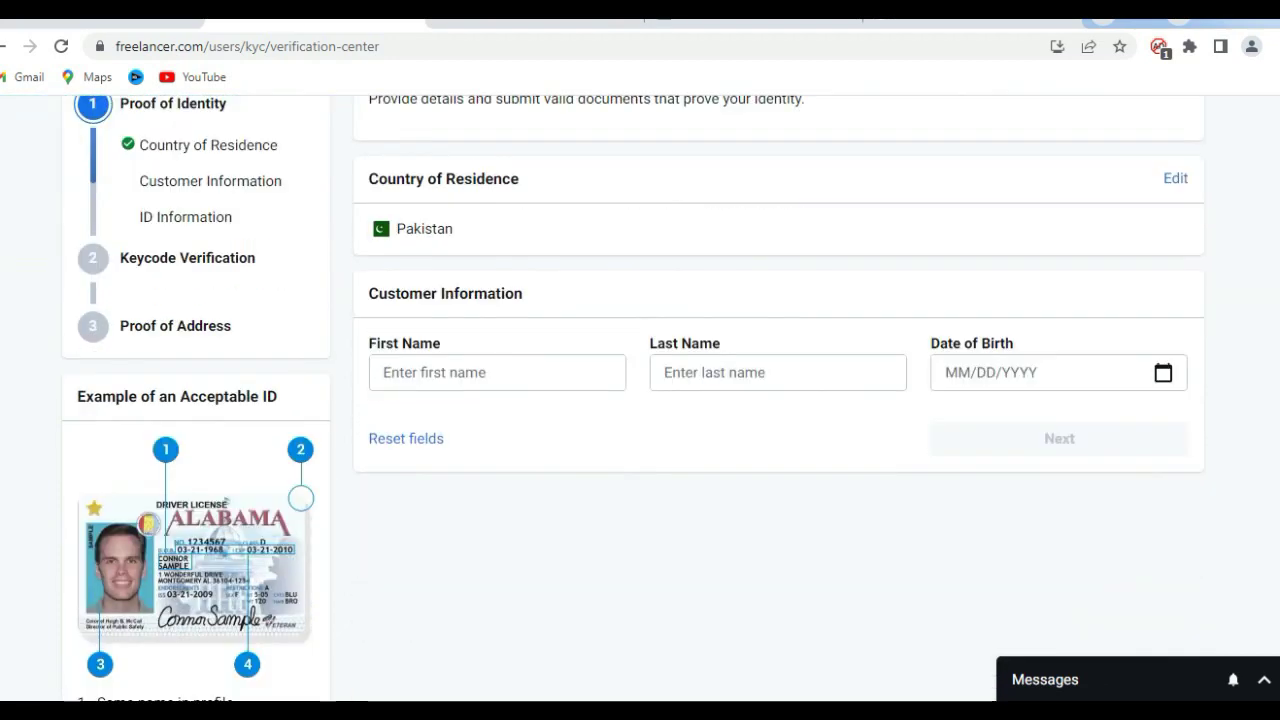
Enter the customer's first name, last name and date of birth, then submit.
click(497, 372)
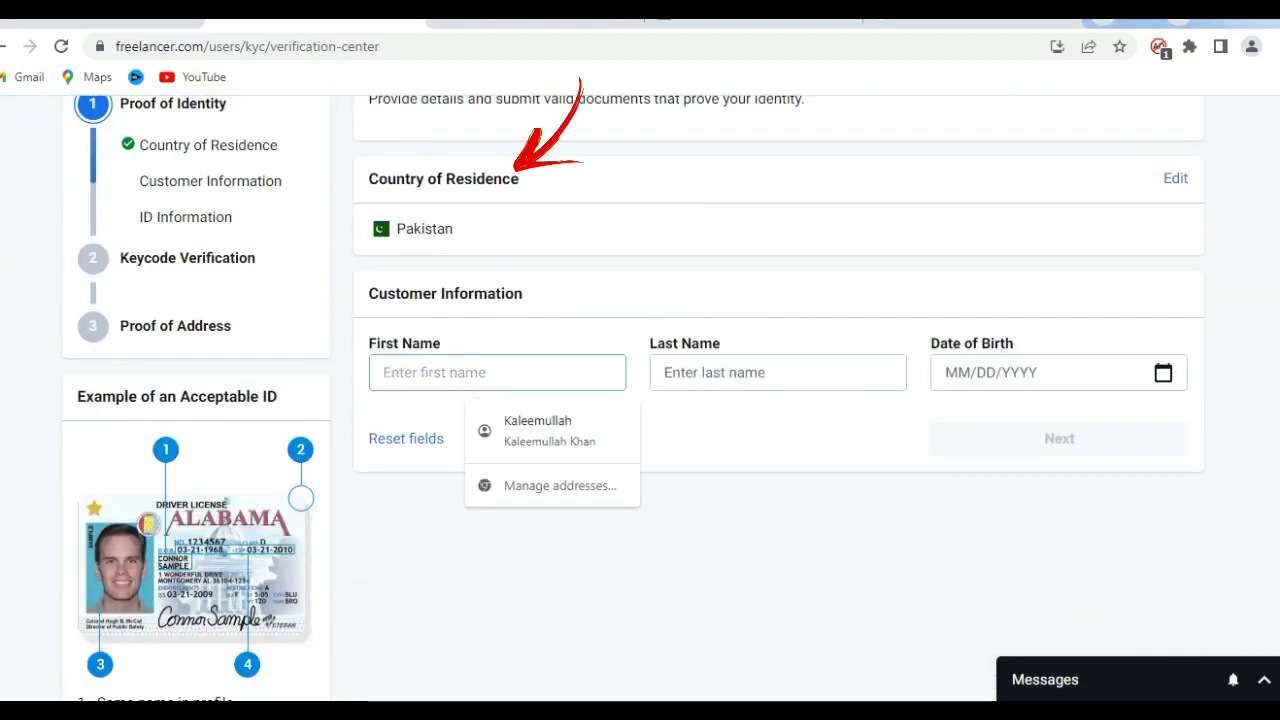
click(778, 372)
text(Ullah)
key(BackSpace)
key(BackSpace)
key(BackSpace)
key(BackSpace)
key(BackSpace)
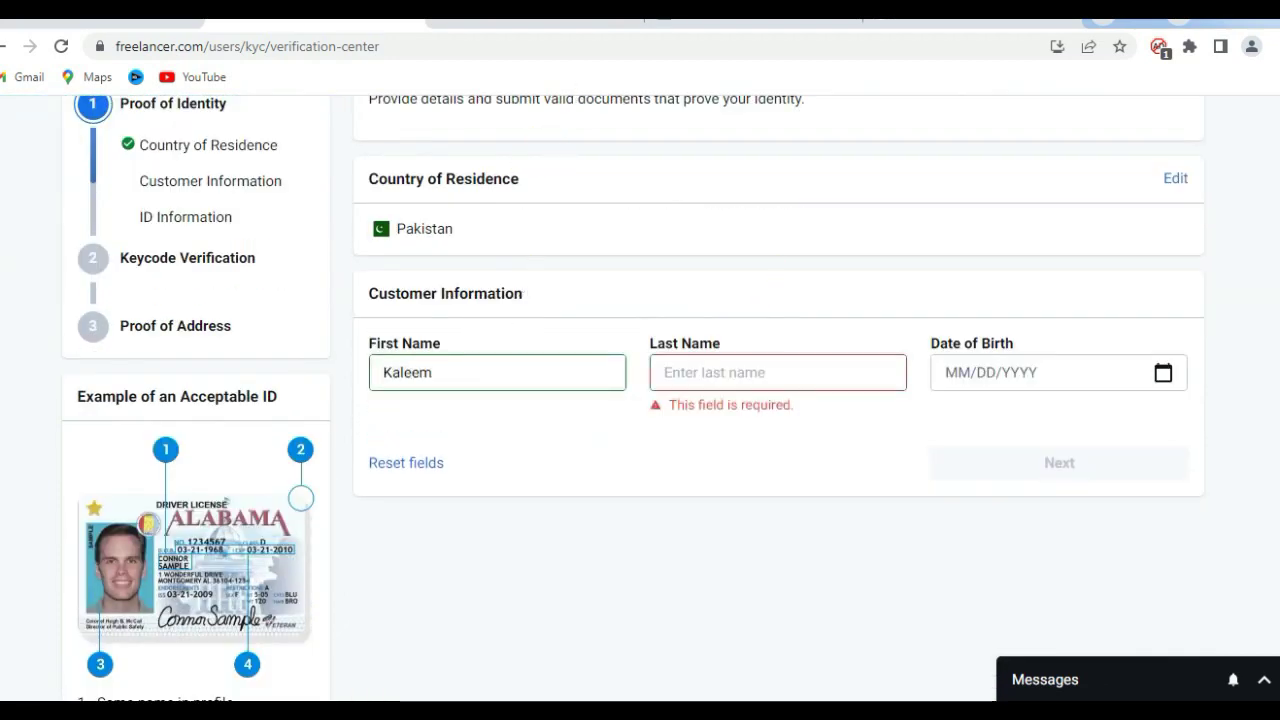
click(433, 372)
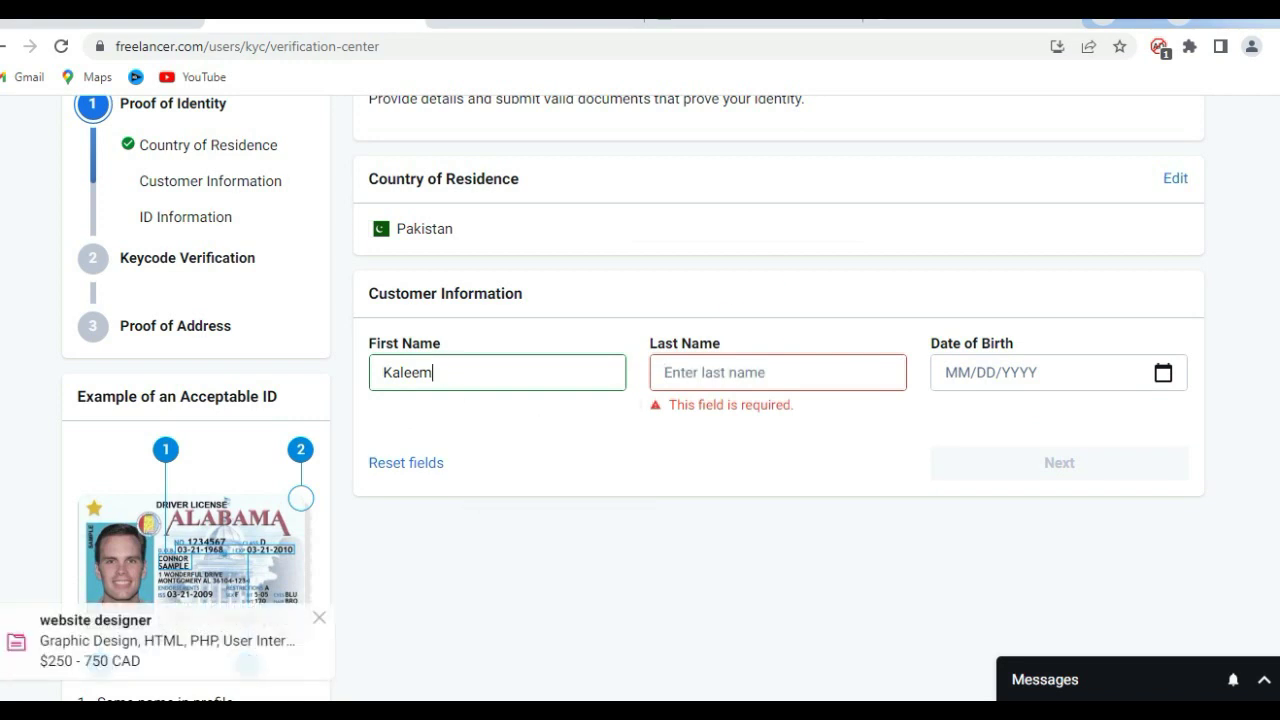
click(778, 372)
click(1163, 372)
click(1155, 384)
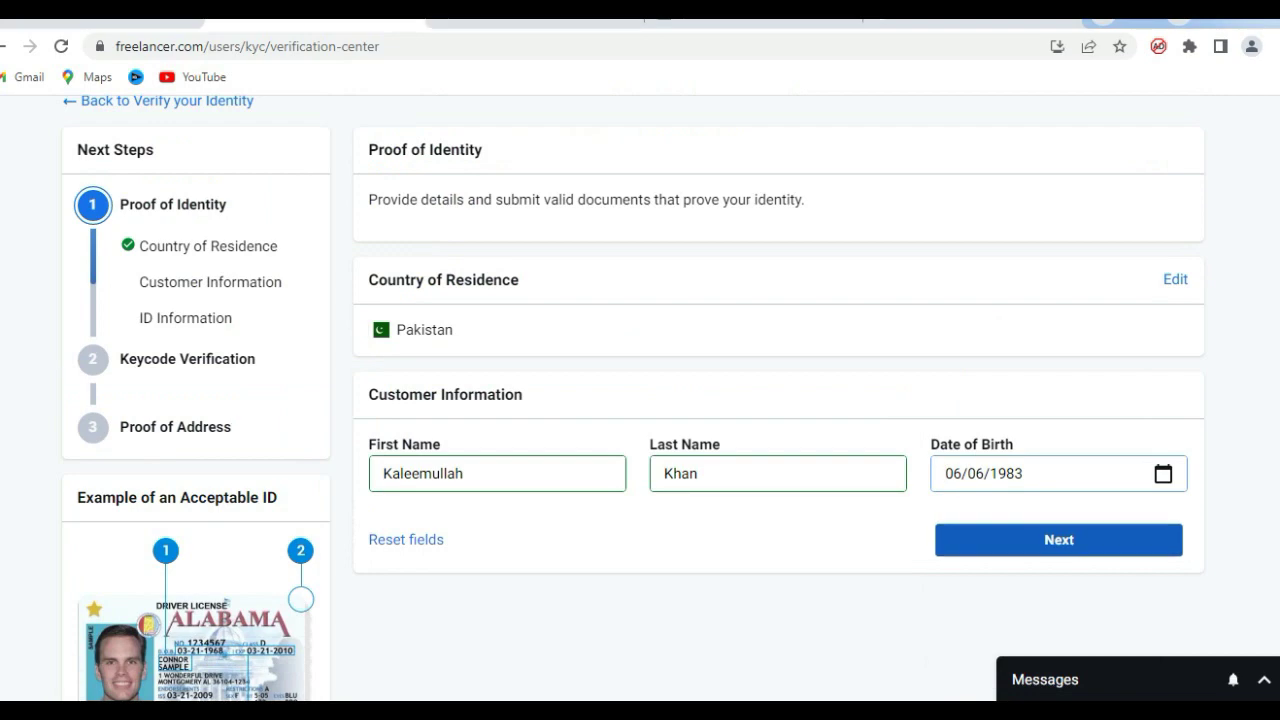
click(1057, 537)
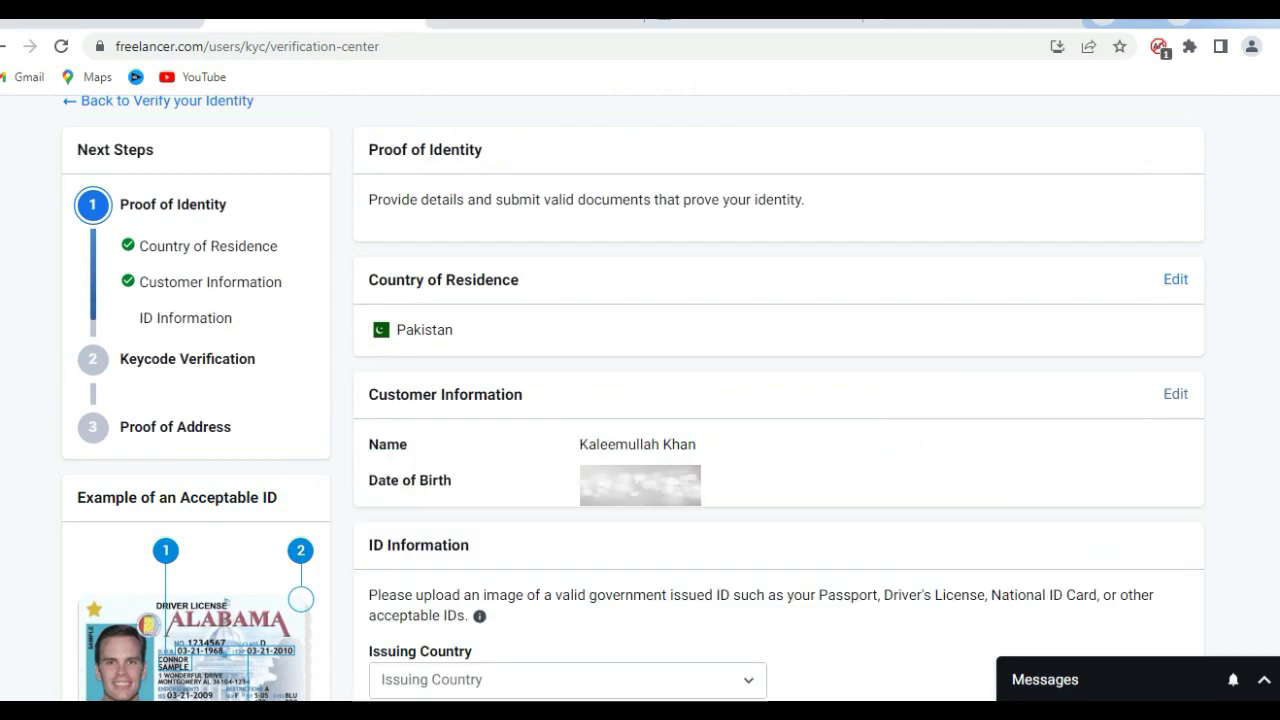
Set the ID issuing country to Pakistan.
scroll(633, 398, down, 2)
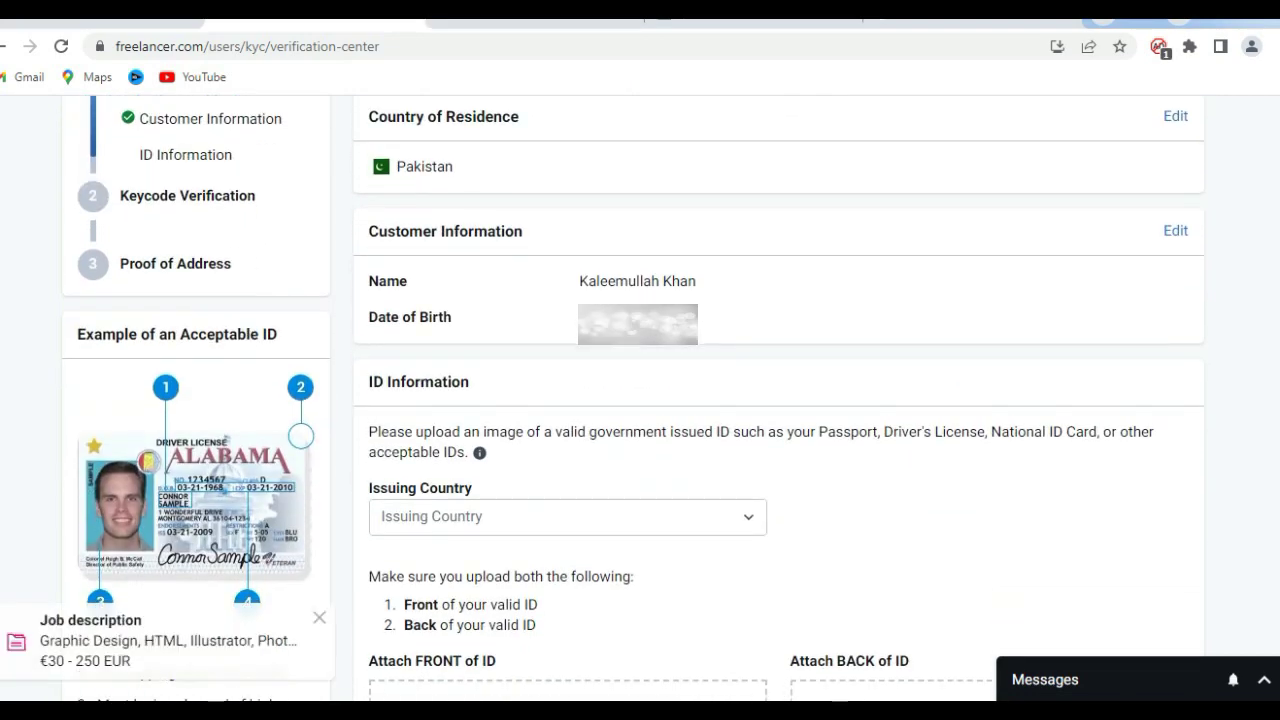
scroll(633, 398, down, 1)
scroll(633, 398, down, 2)
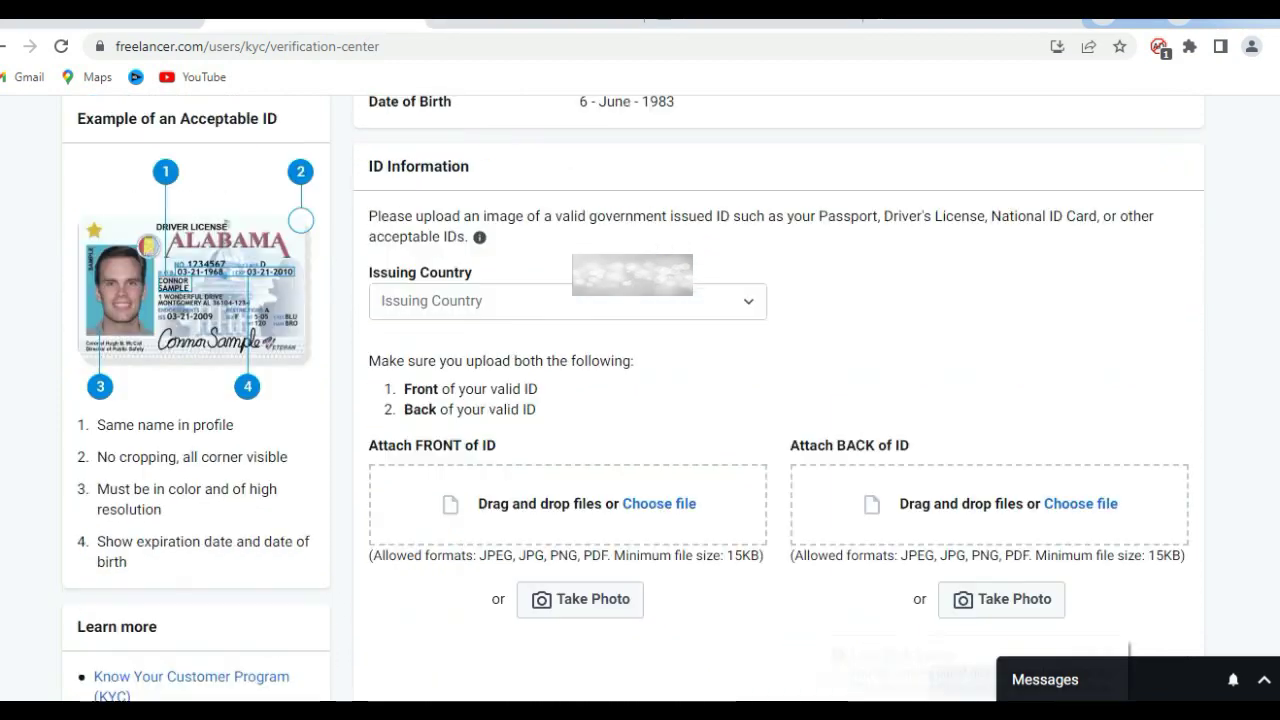
scroll(633, 398, up, 2)
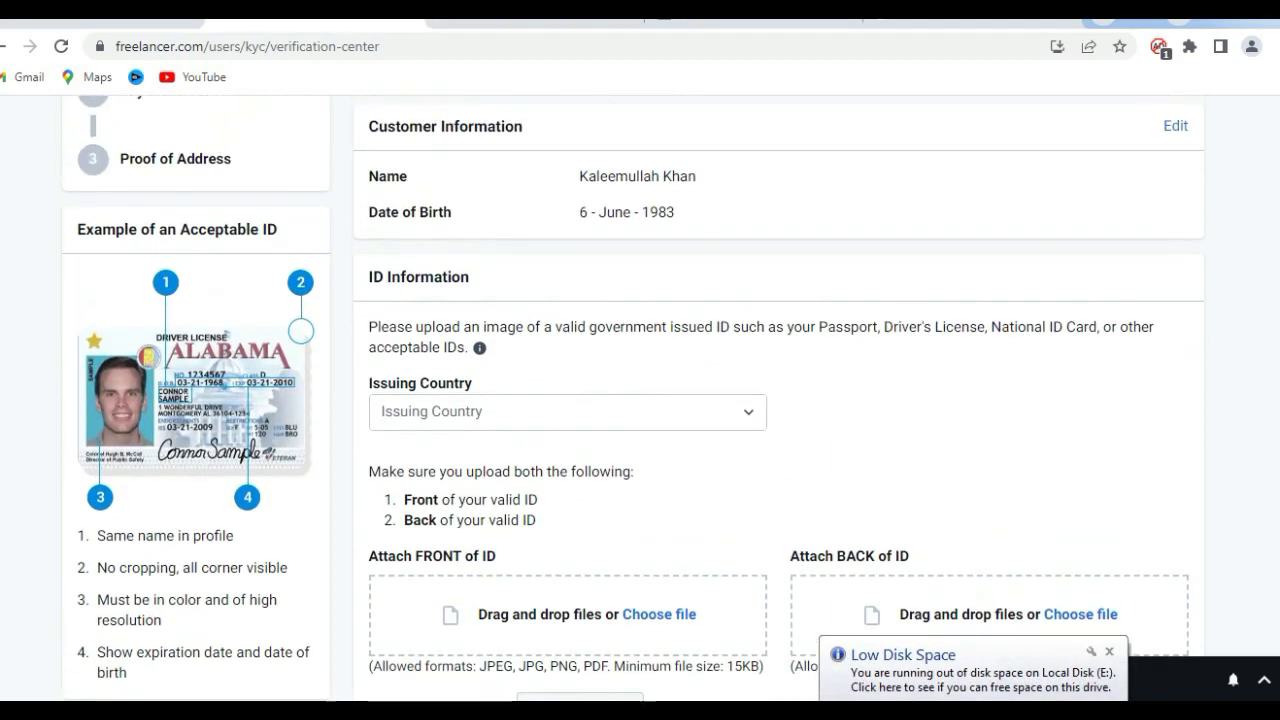
click(567, 412)
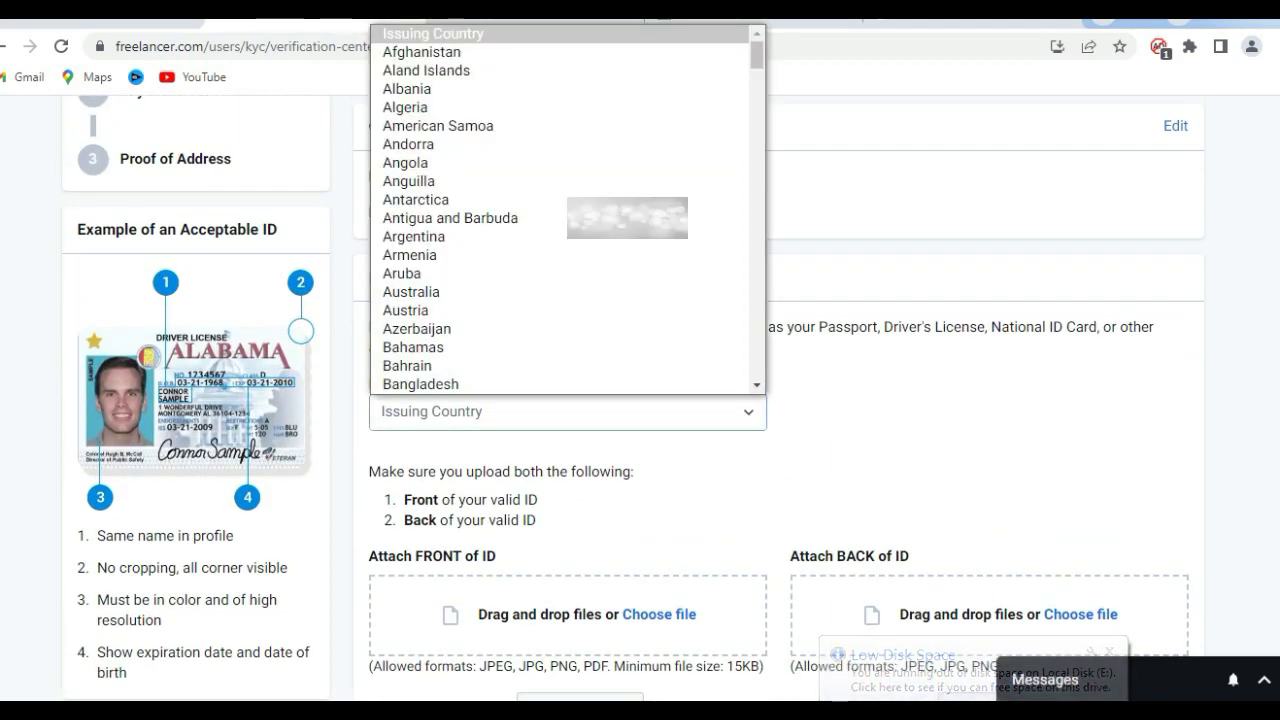
text(pak)
key(Return)
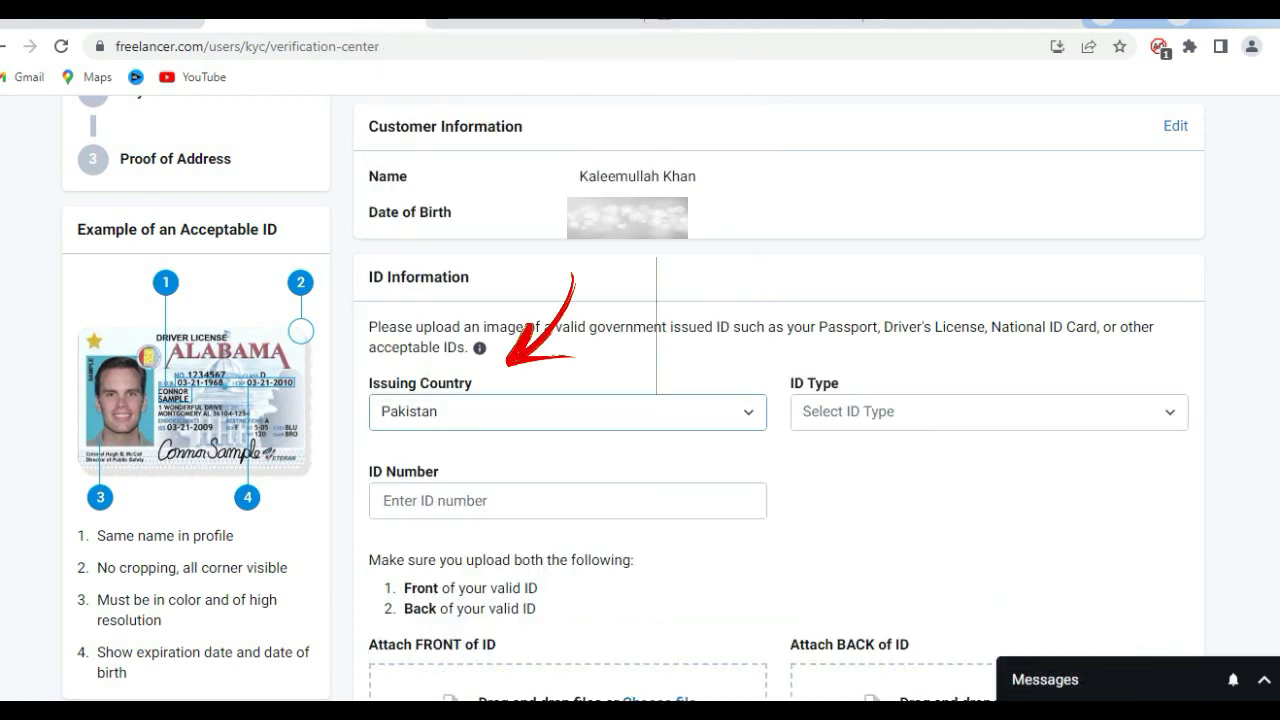
Choose National ID Card as the ID type and begin entering the ID number.
click(988, 412)
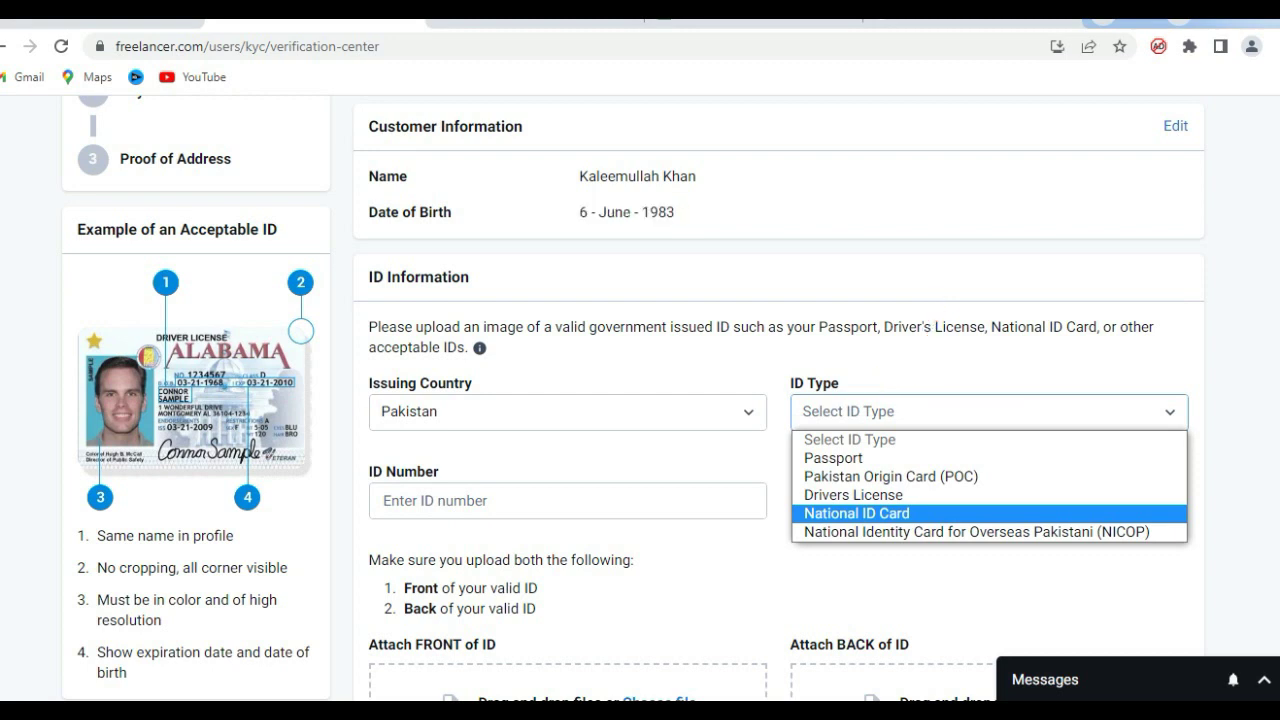
click(857, 513)
click(567, 500)
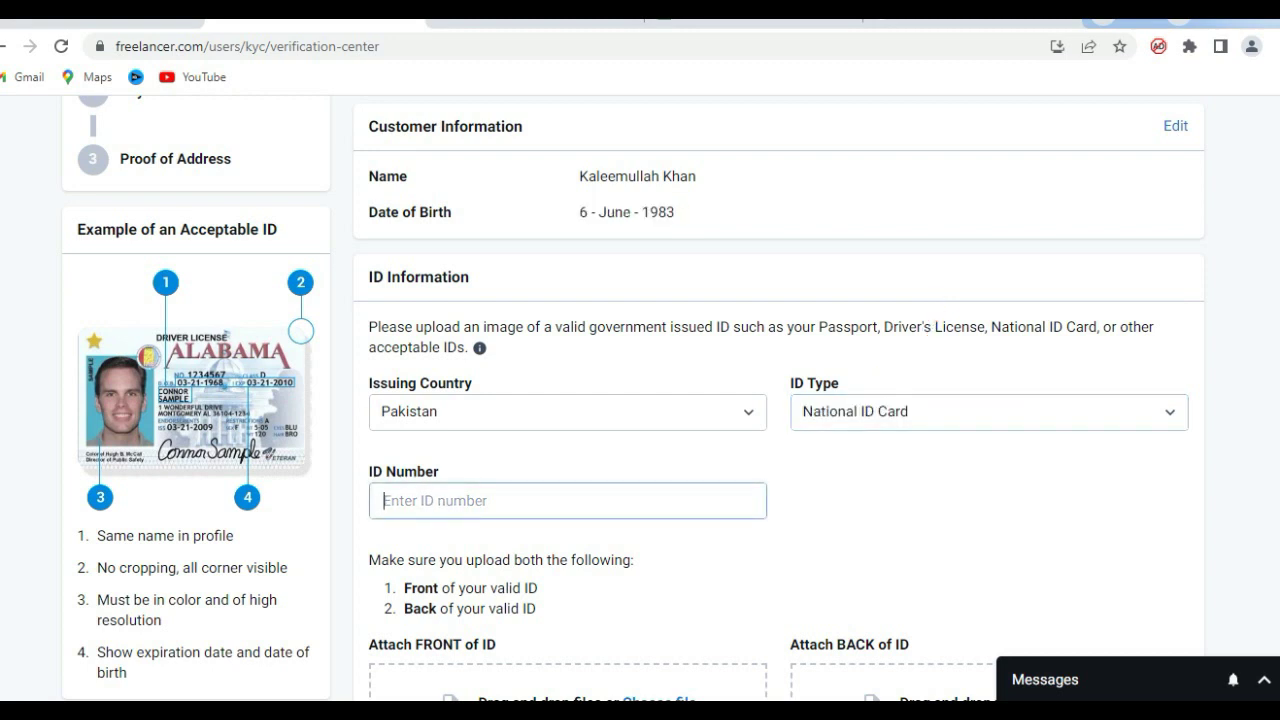
text(3)
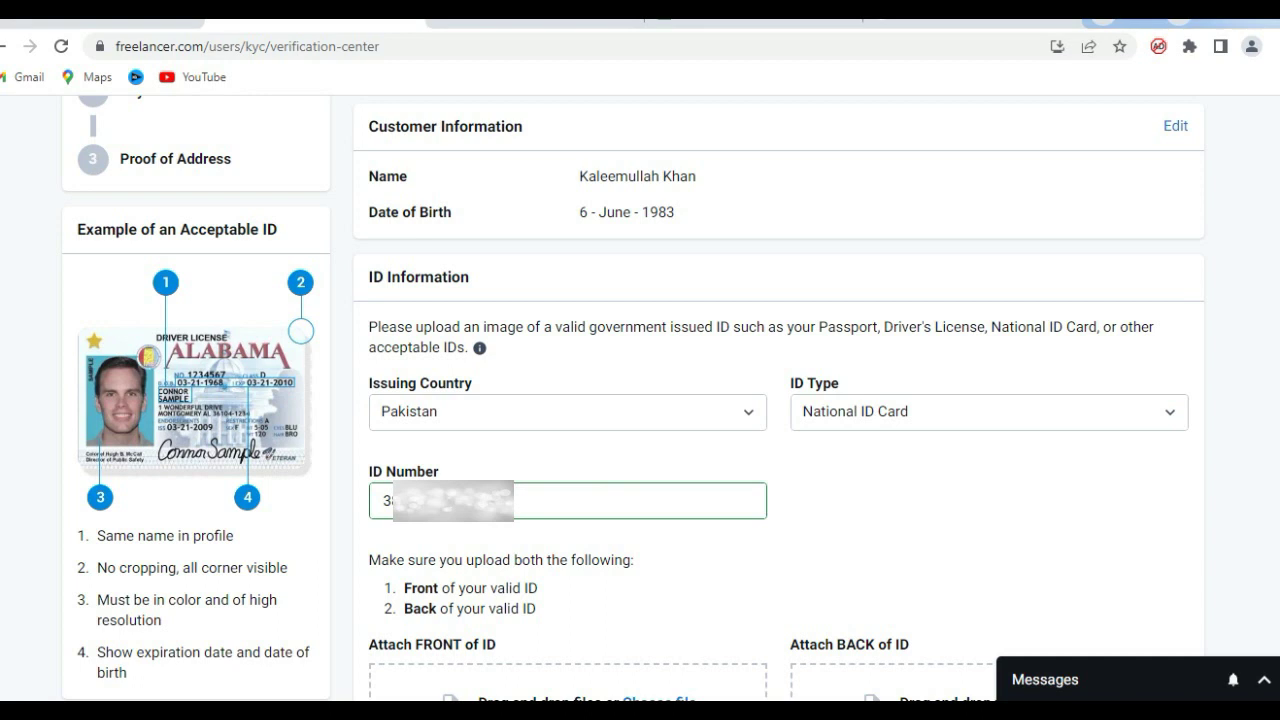
scroll(640, 400, down, 3)
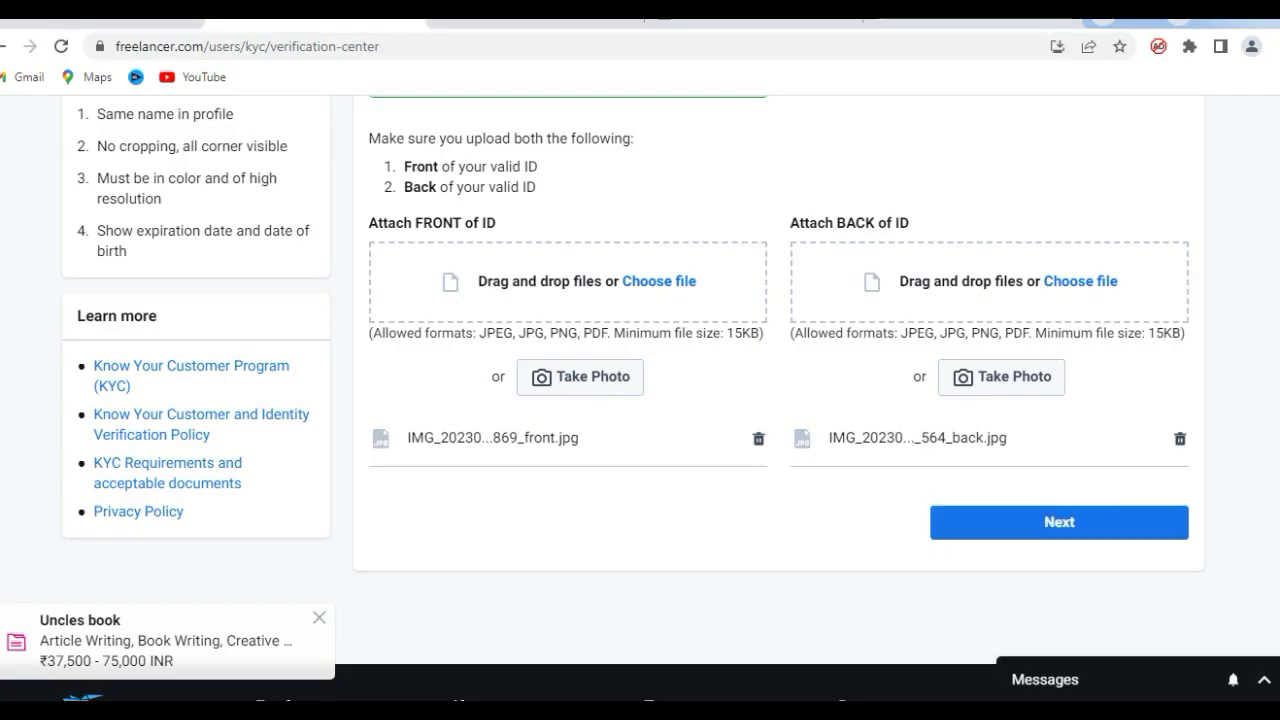
Submit the ID information and save the identity details to reach keycode verification.
scroll(640, 400, down, 1)
click(1059, 387)
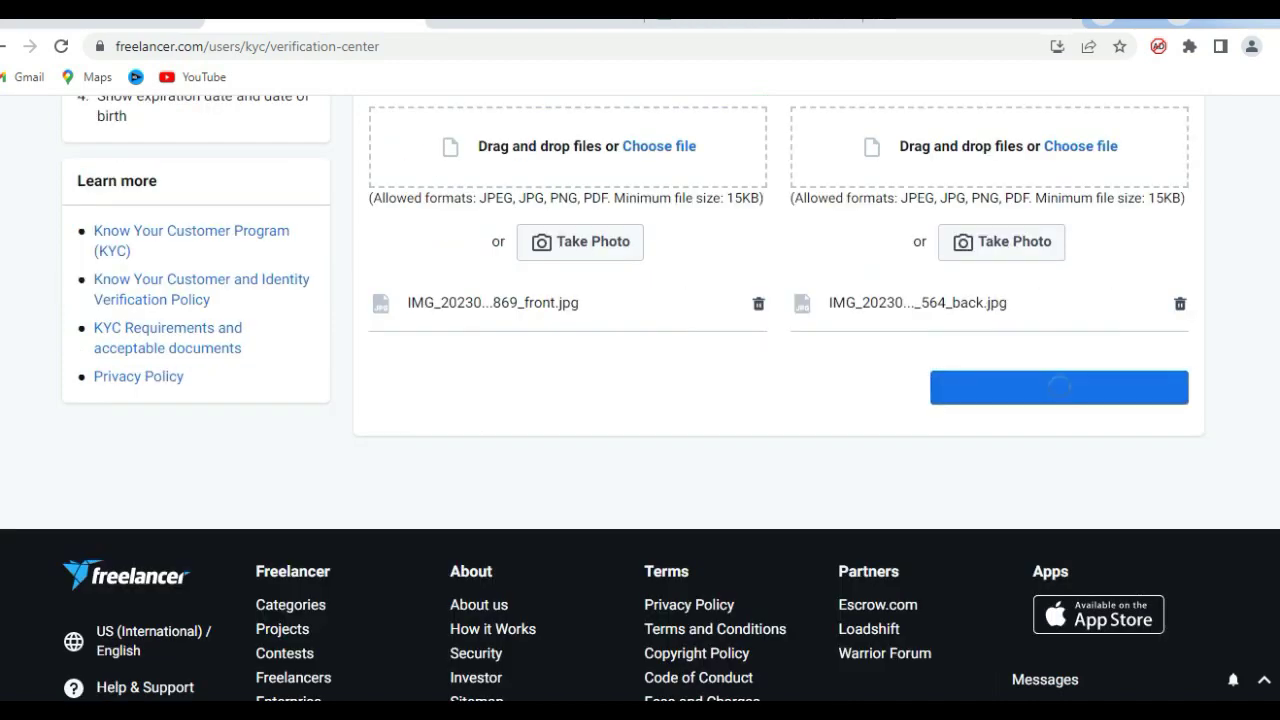
scroll(640, 400, down, 3)
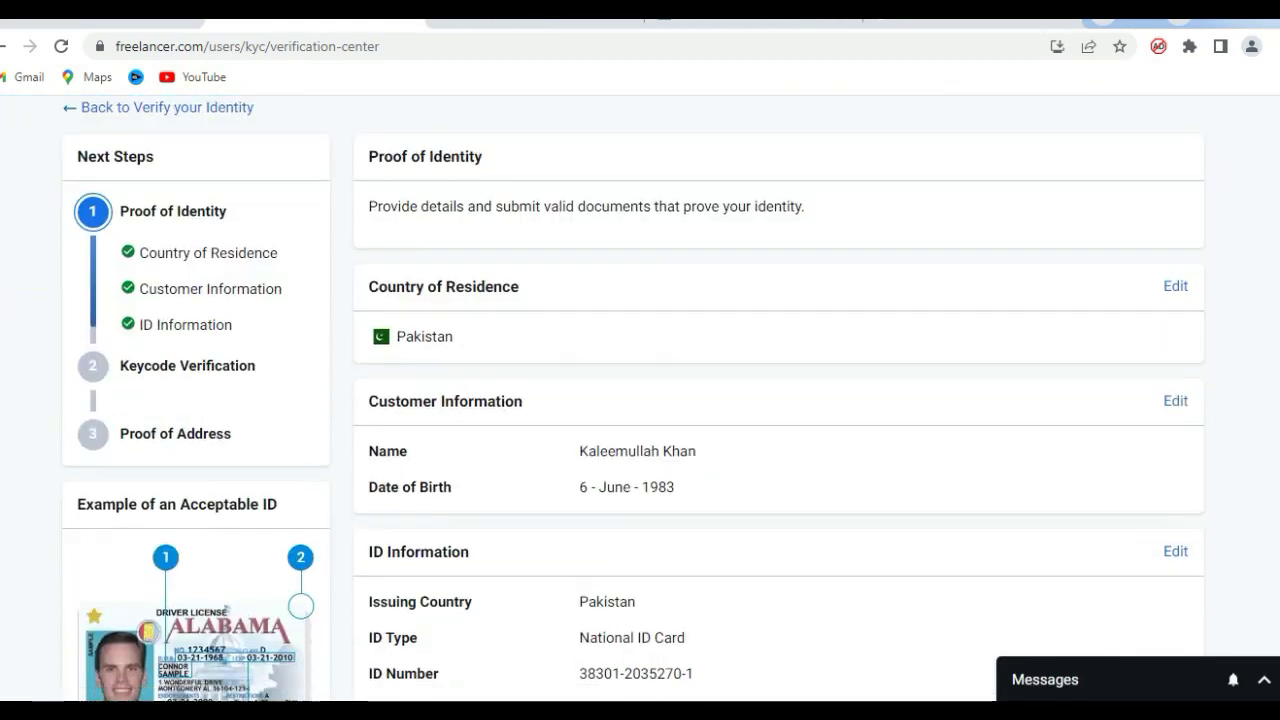
scroll(640, 400, down, 5)
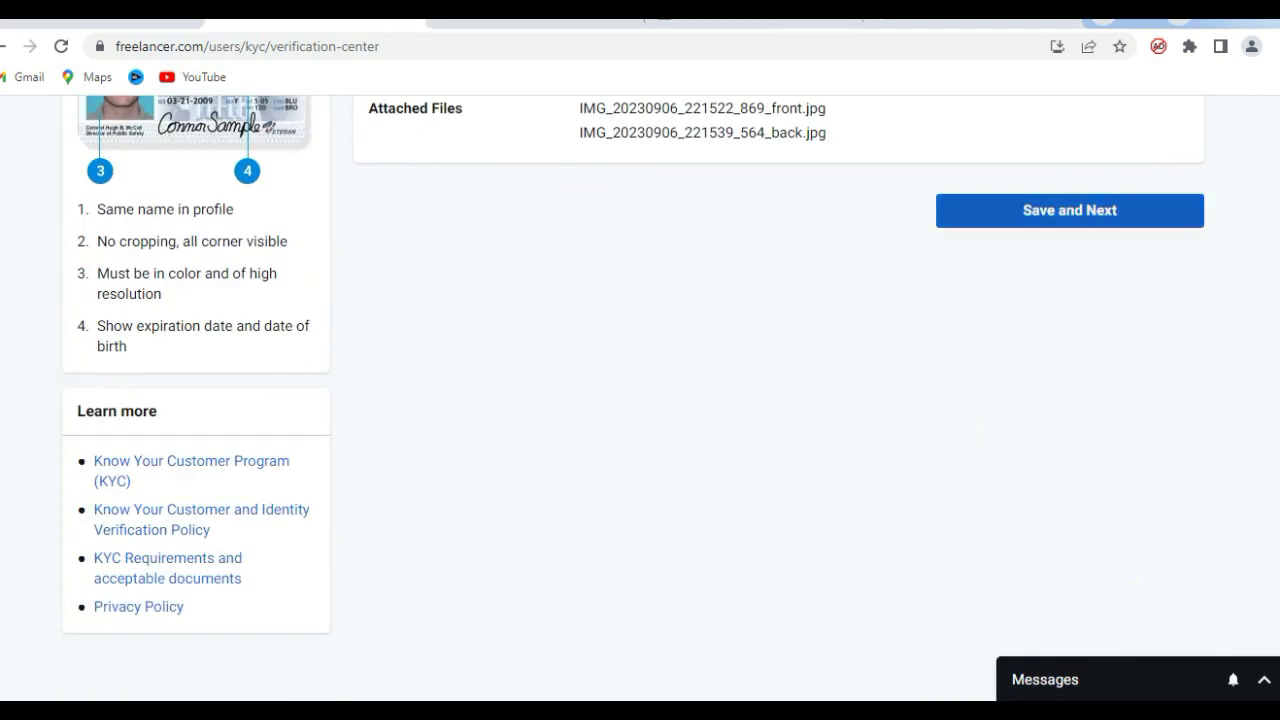
click(1069, 210)
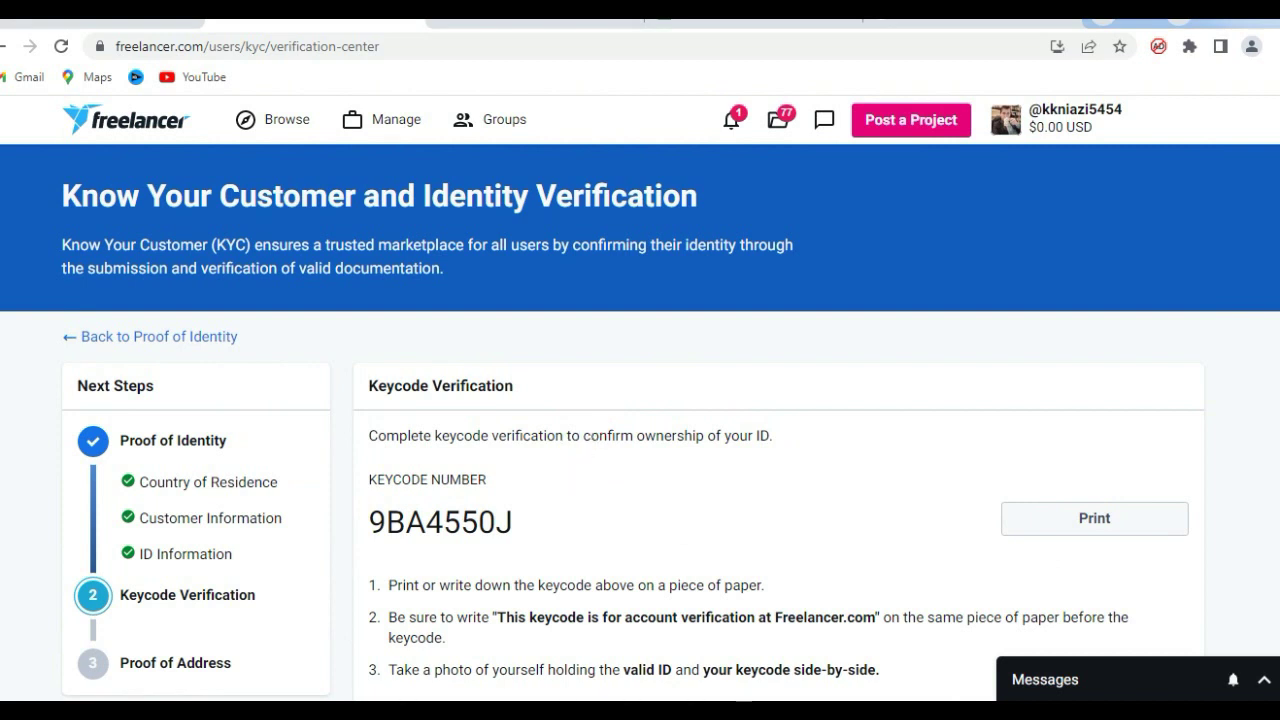
Receive the photo holding the ID and keycode from the phone over Bluetooth.
scroll(640, 400, down, 3)
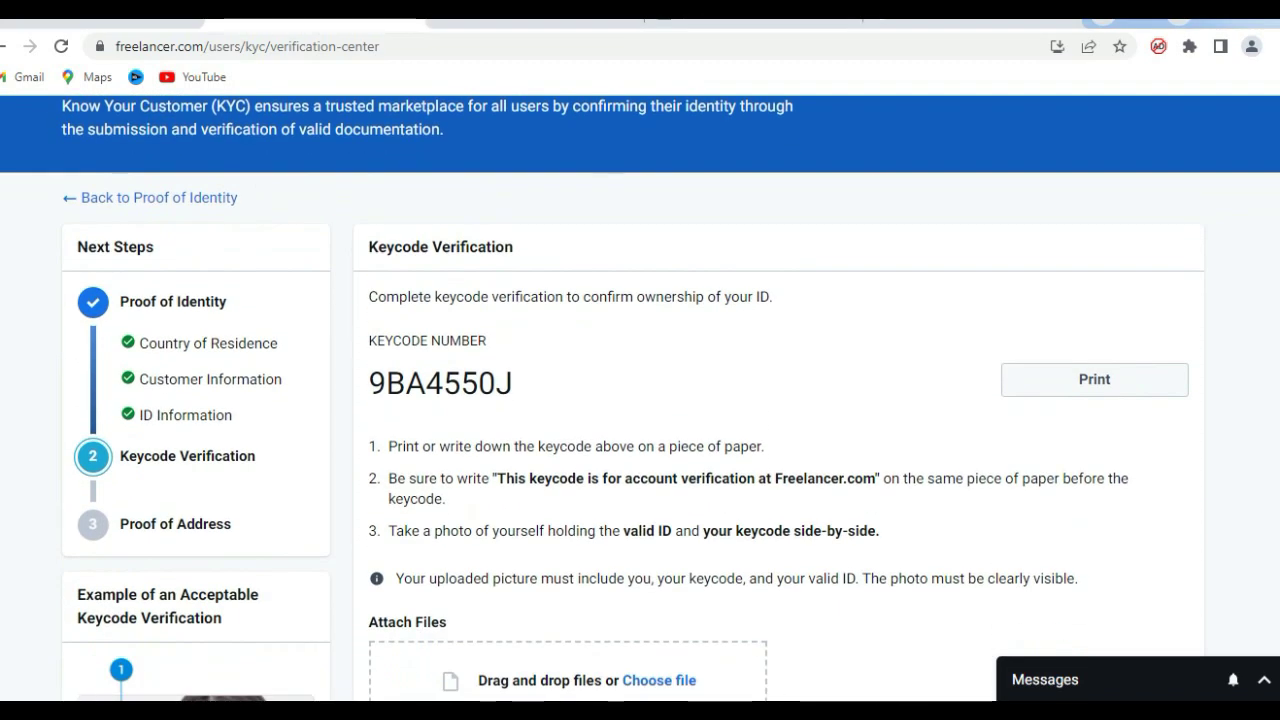
scroll(640, 400, down, 2)
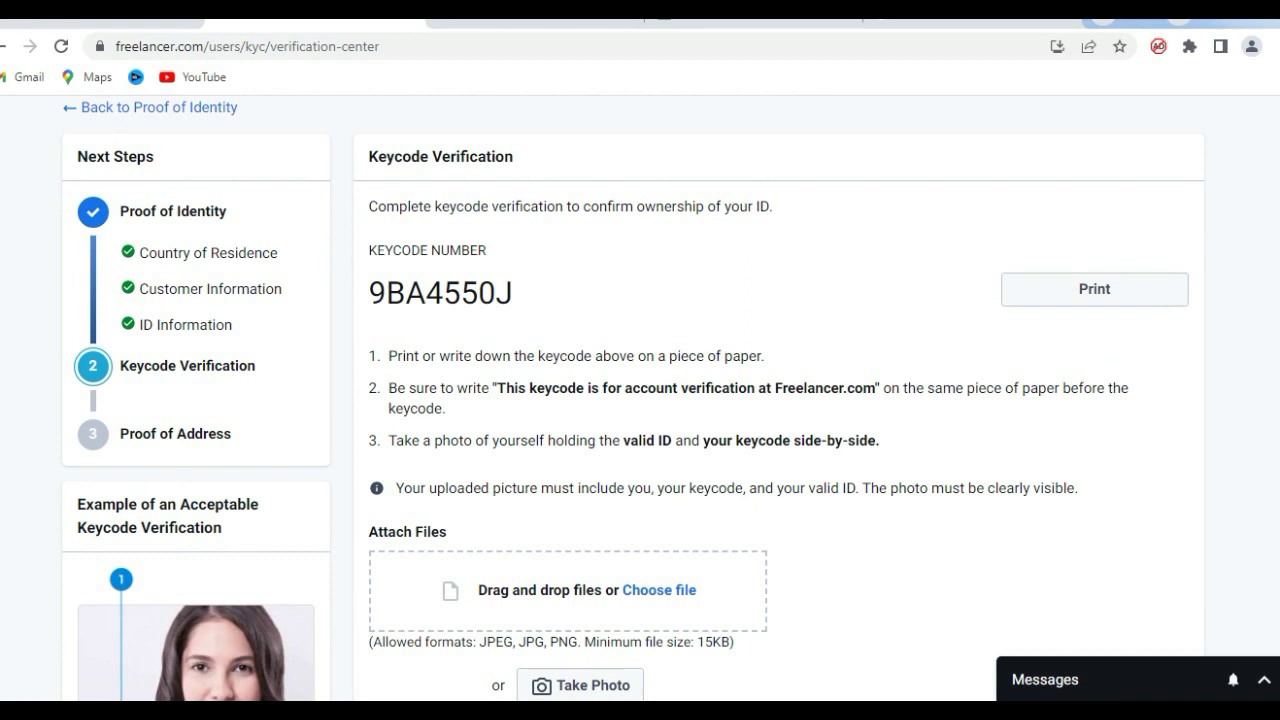
scroll(633, 398, down, 1)
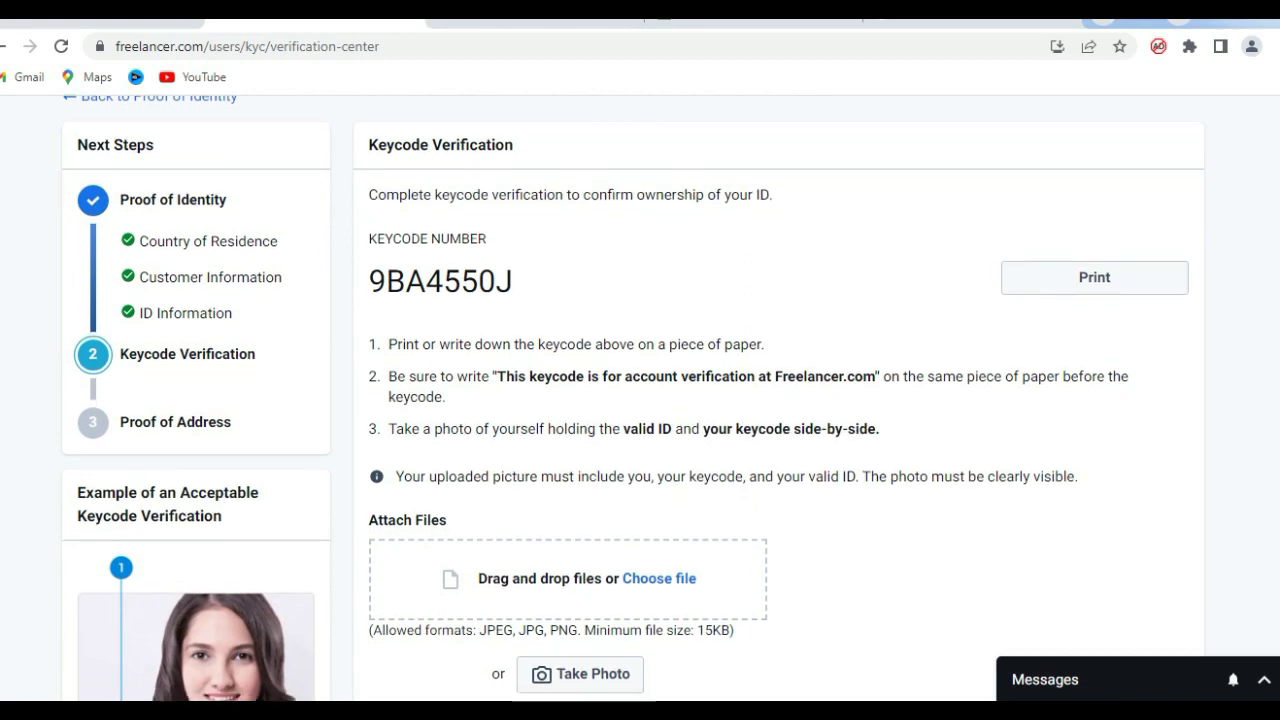
scroll(633, 398, down, 2)
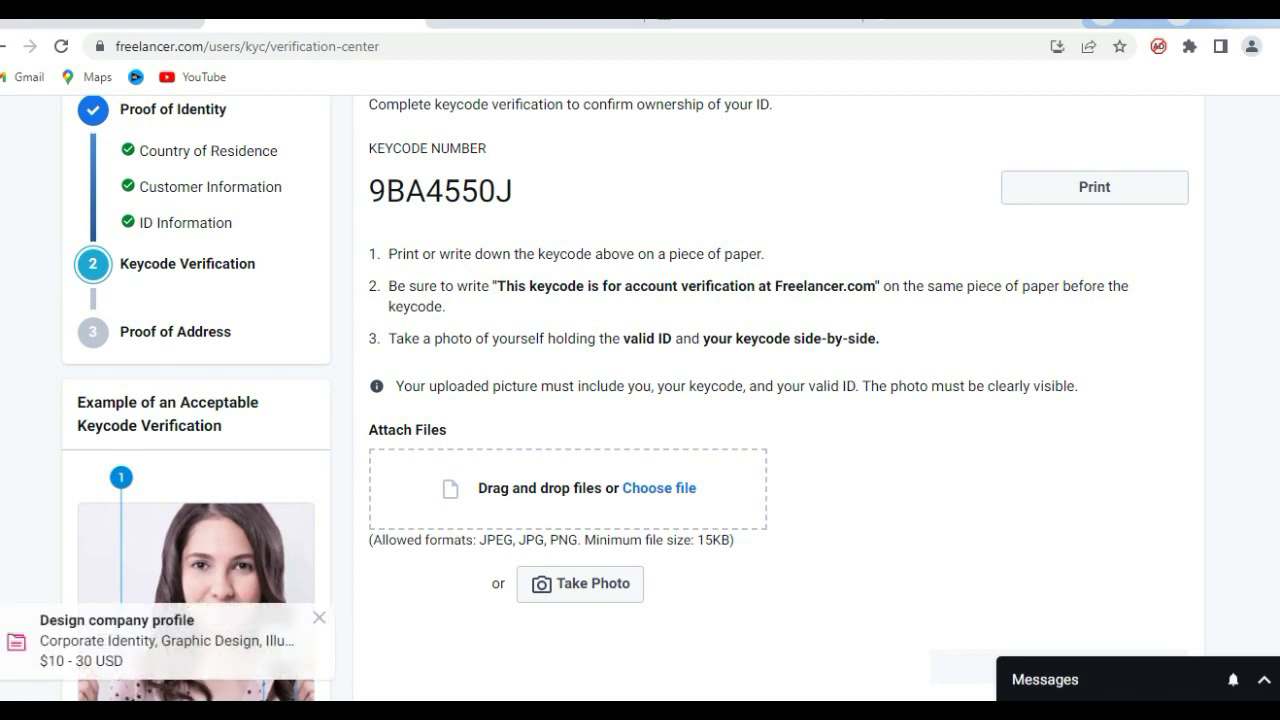
scroll(640, 400, down, 3)
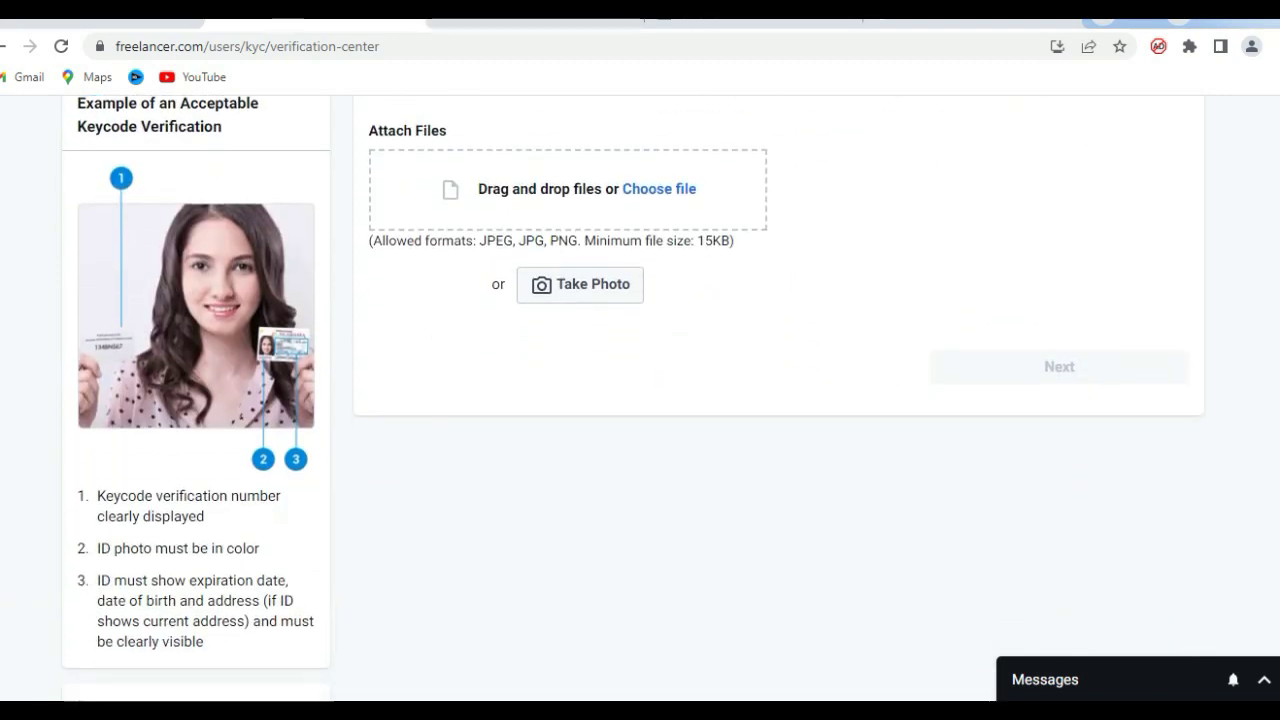
scroll(640, 400, up, 3)
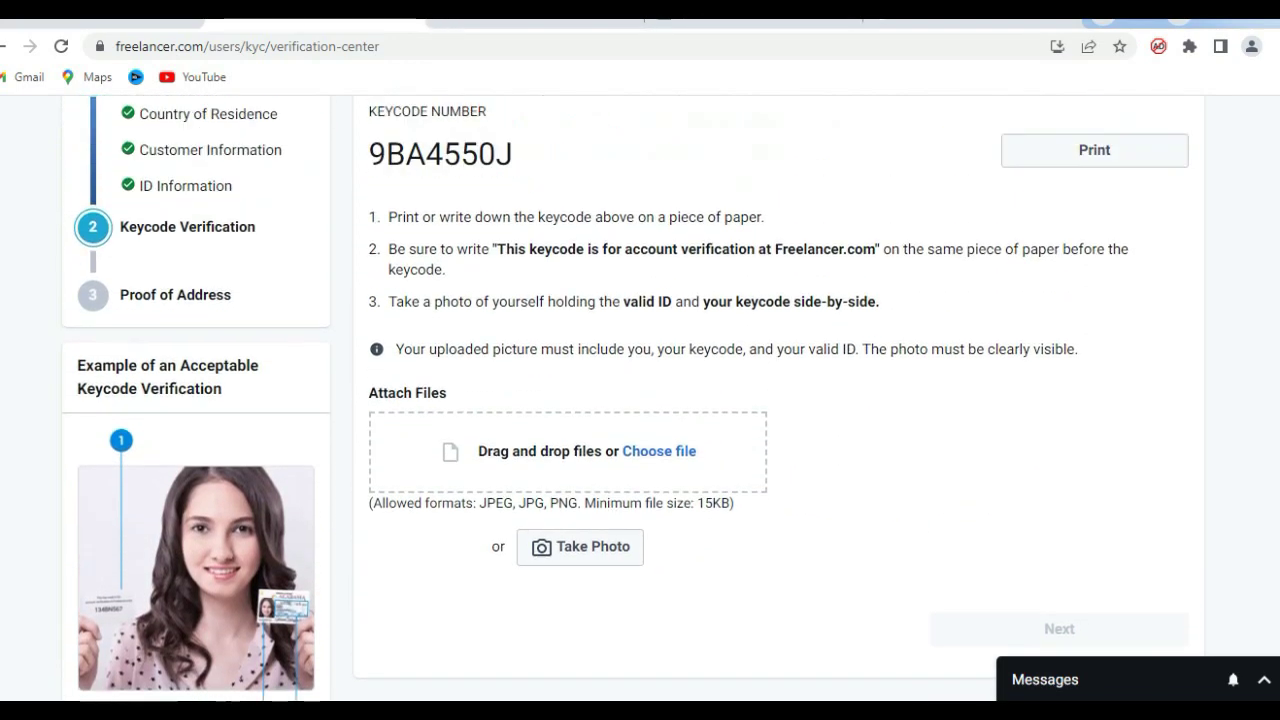
scroll(640, 400, down, 2)
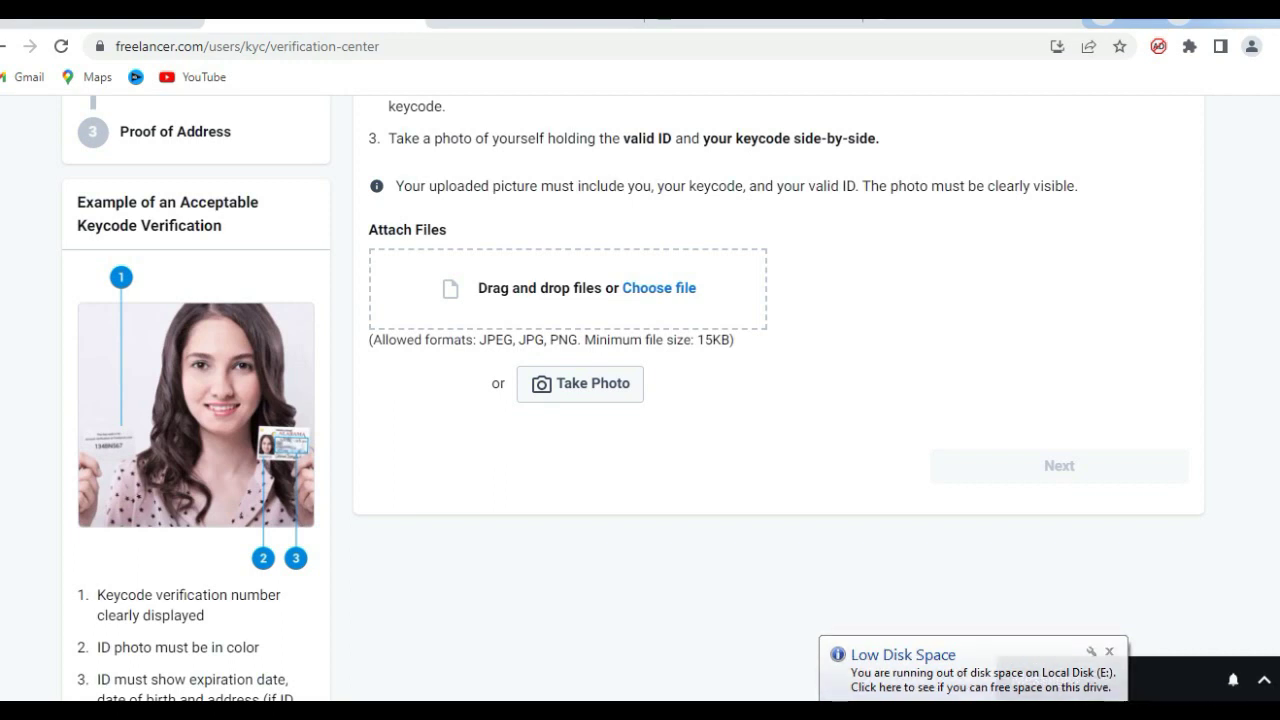
right_click(1100, 700)
click(1103, 614)
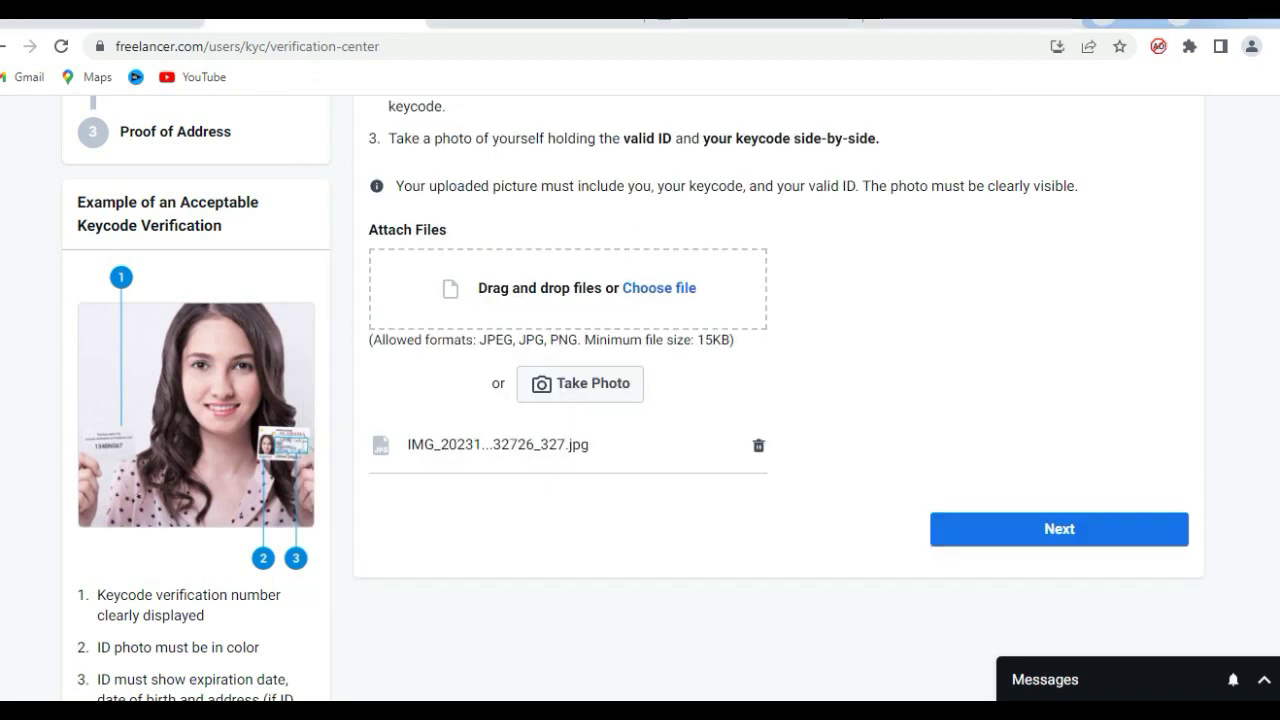
scroll(640, 400, down, 3)
scroll(640, 400, up, 8)
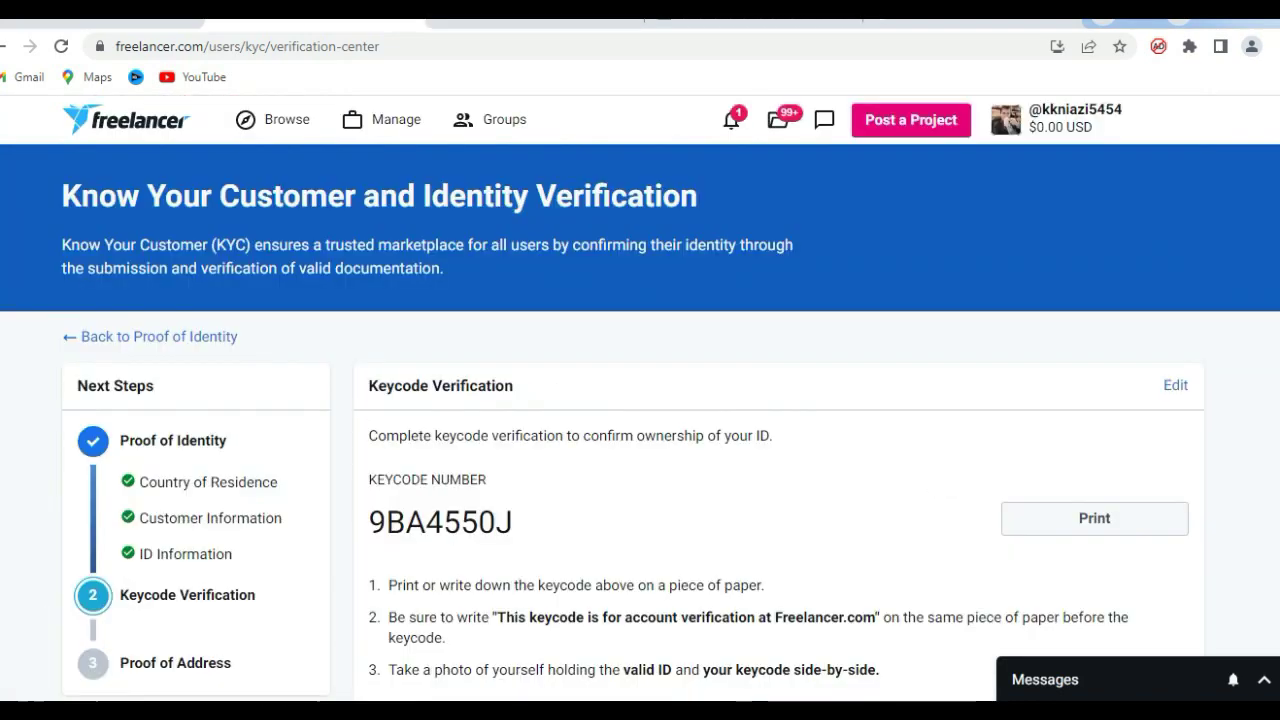
Enter the street address in Address Line 1.
scroll(640, 400, down, 4)
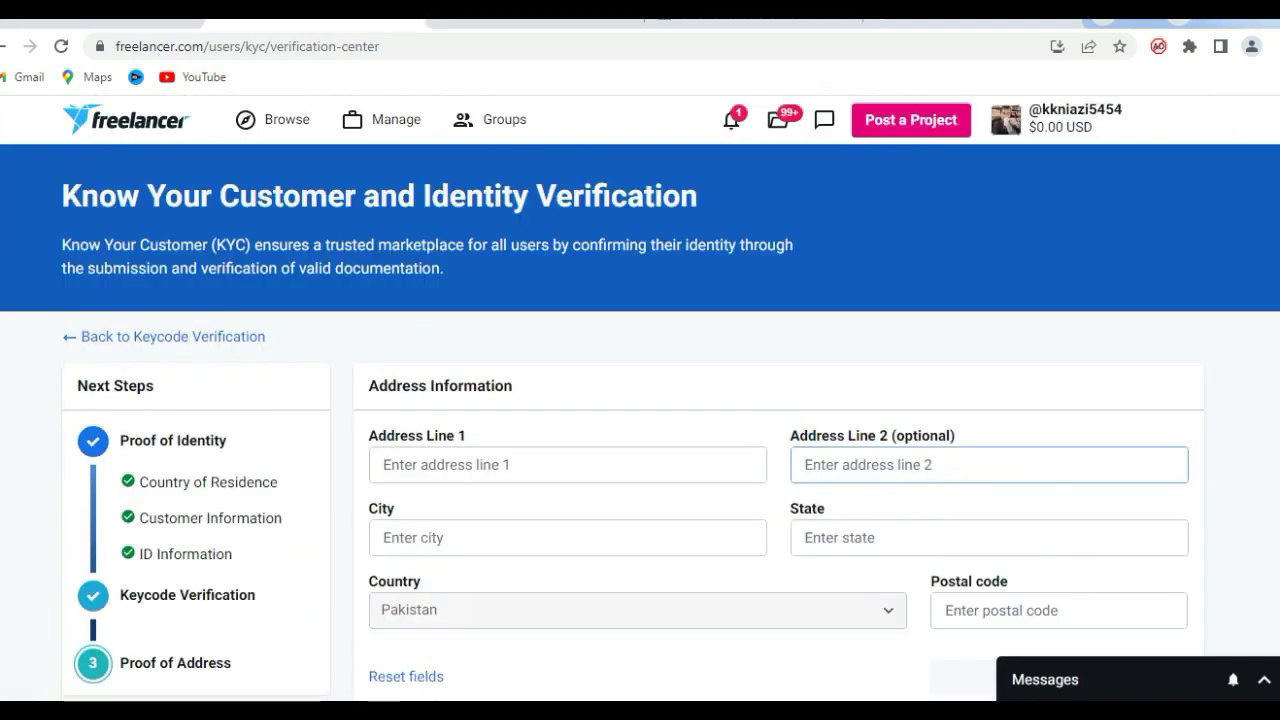
scroll(640, 400, down, 5)
scroll(640, 400, up, 4)
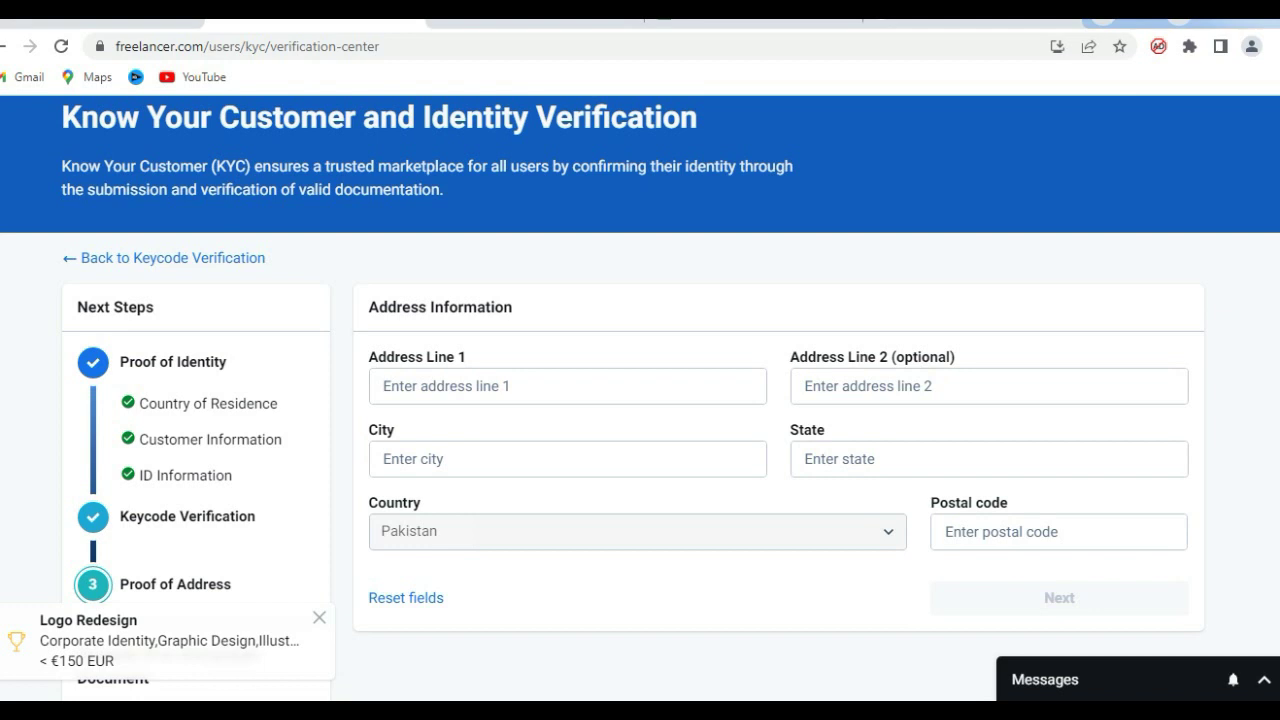
click(450, 386)
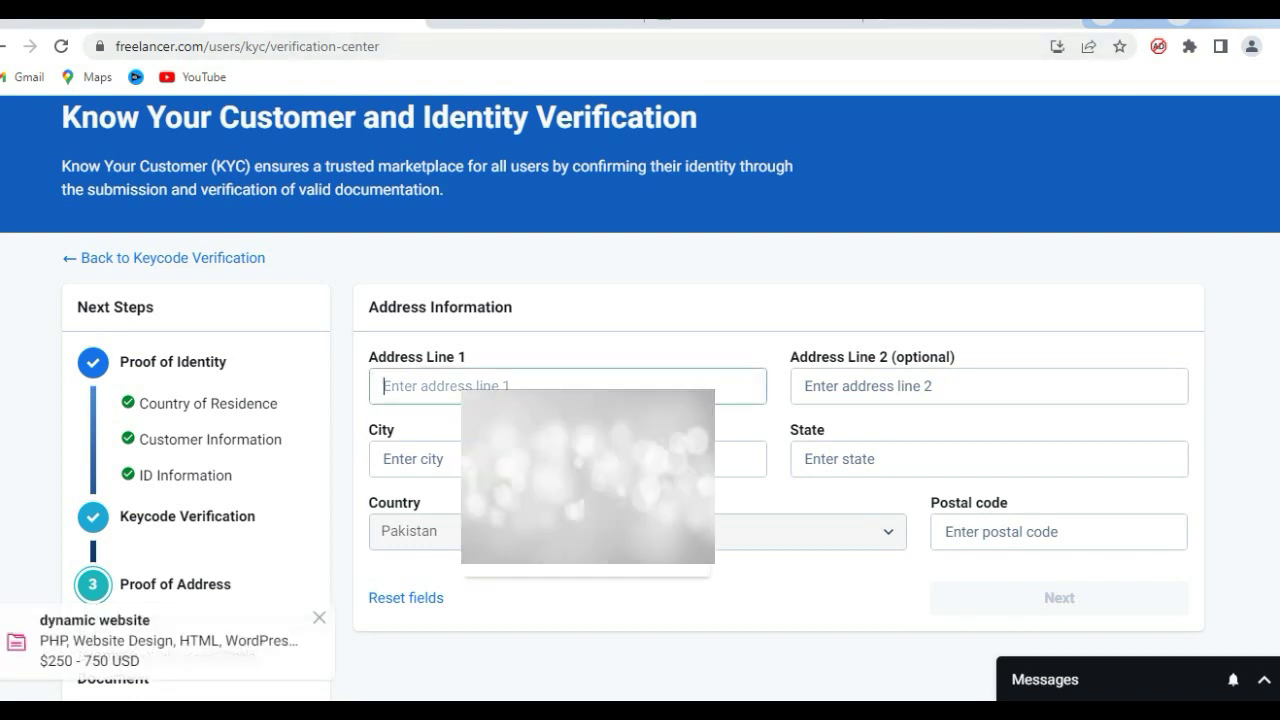
text(S)
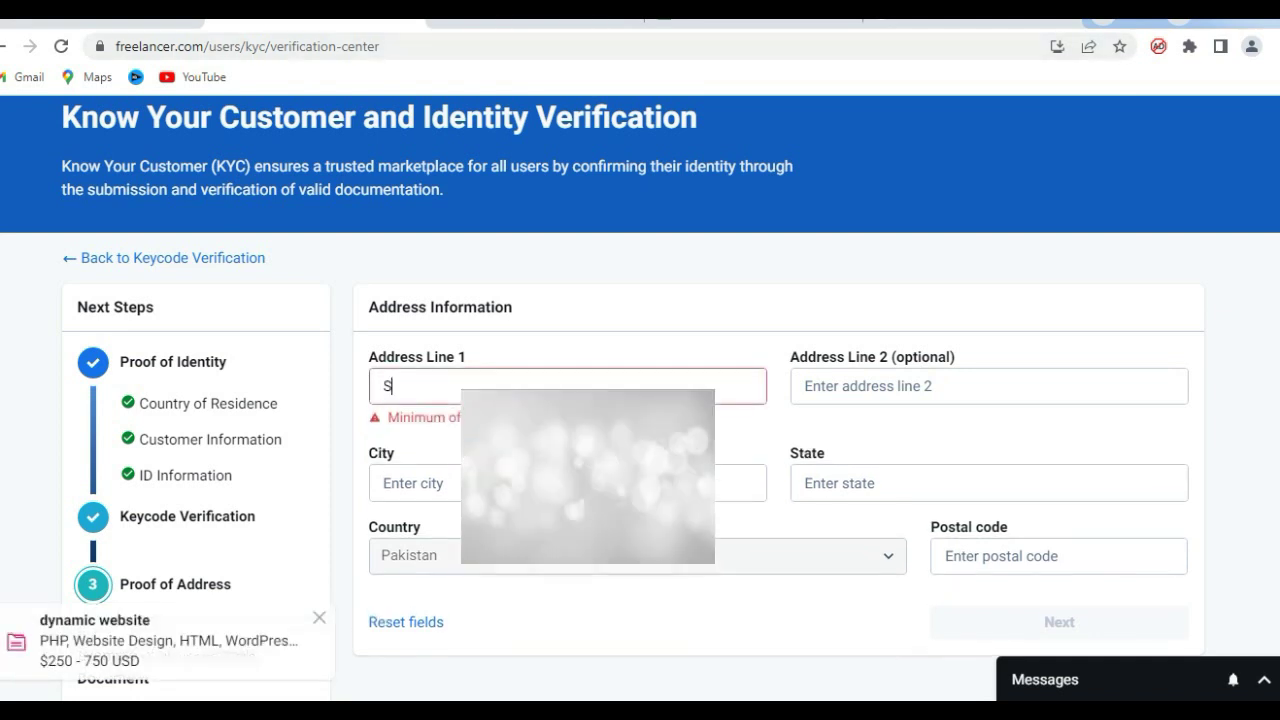
text(te)
key(BackSpace)
key(BackSpace)
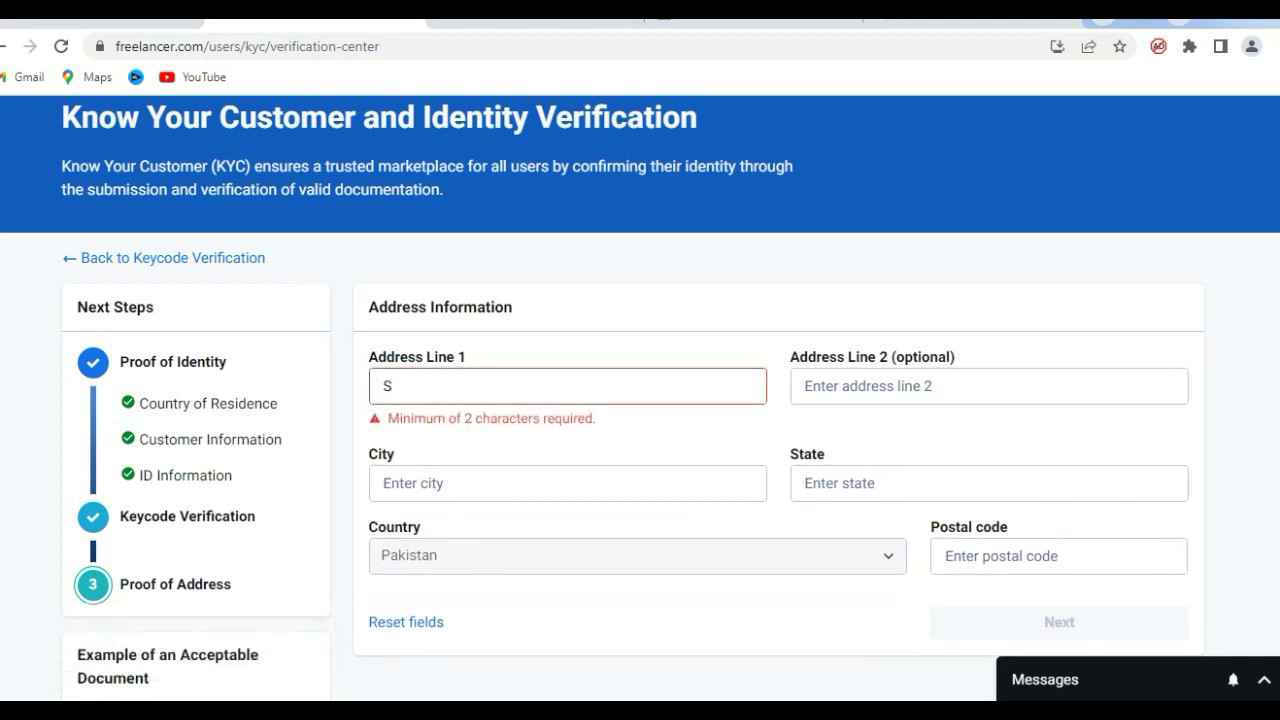
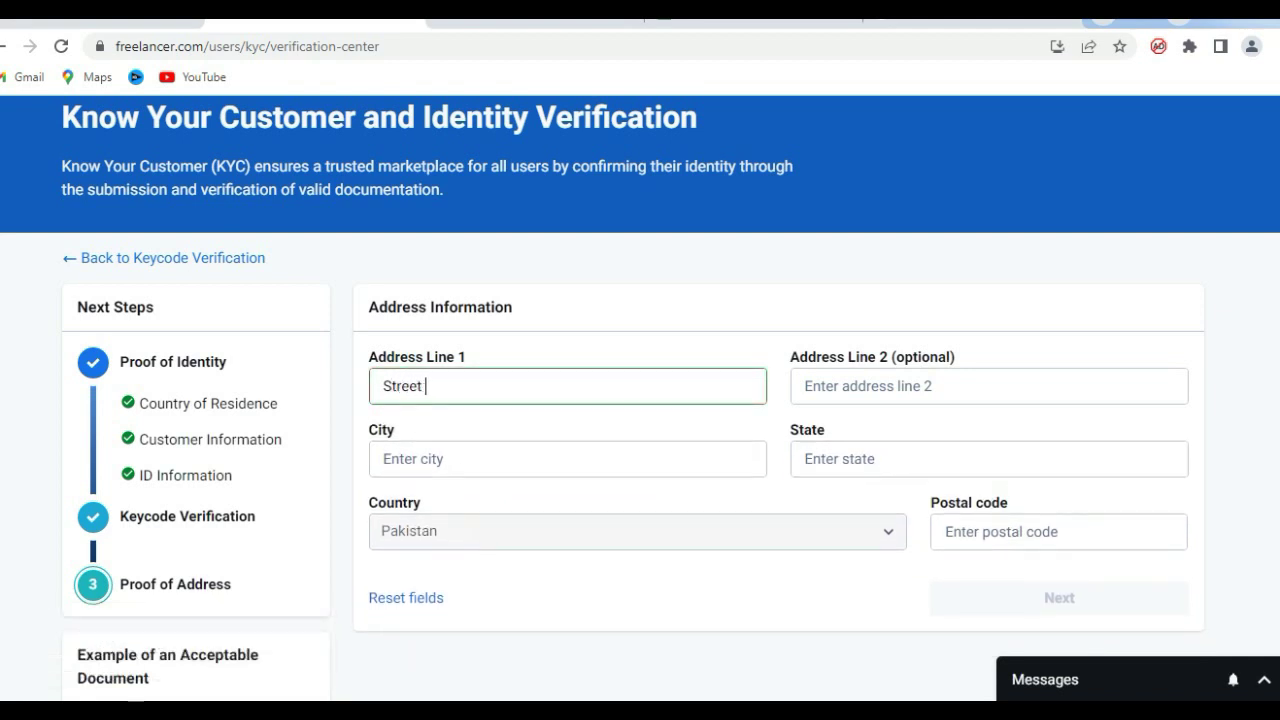
Fill in Address Line 2 and submit the address form.
click(806, 386)
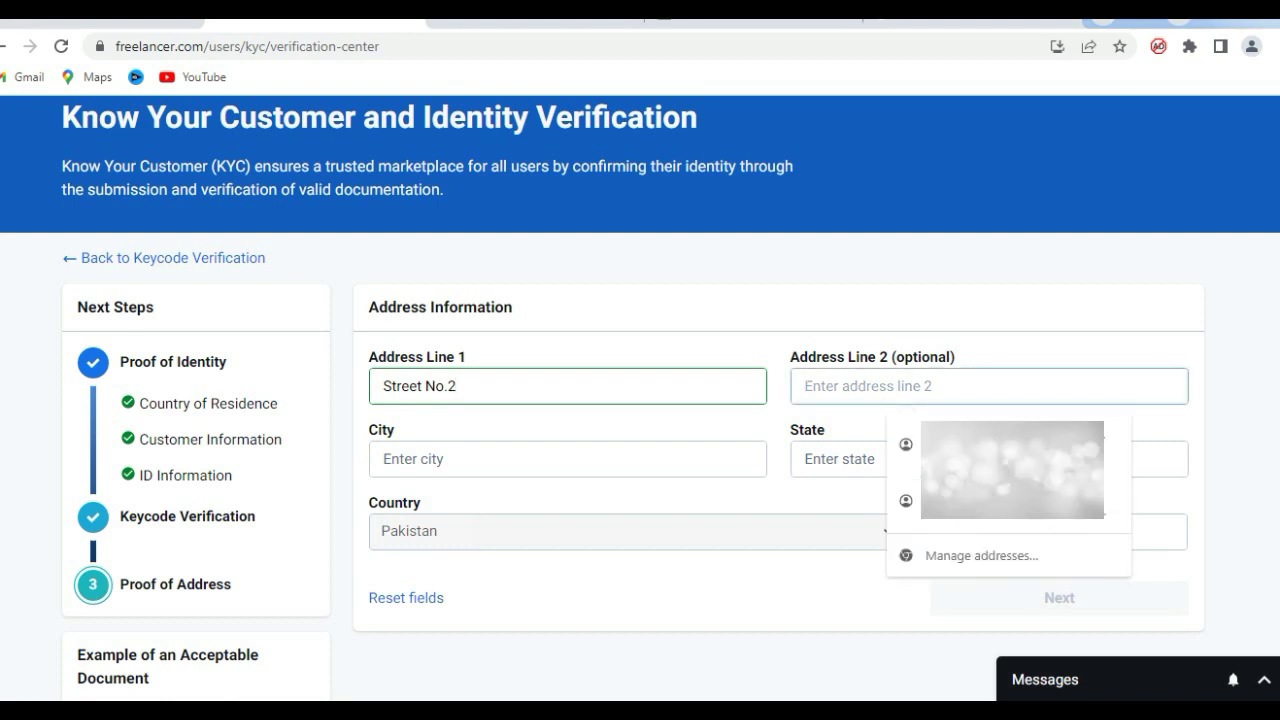
text(Mushtm)
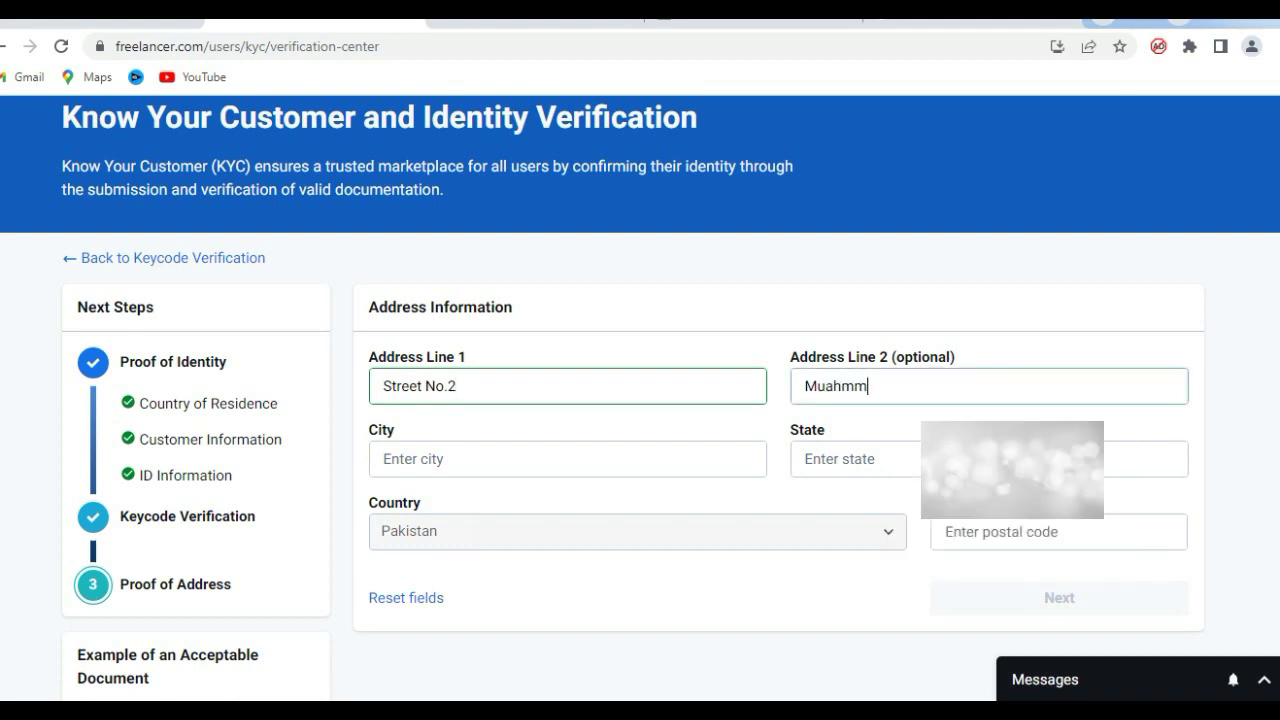
key(BackSpace)
key(BackSpace)
key(BackSpace)
key(BackSpace)
text(sht)
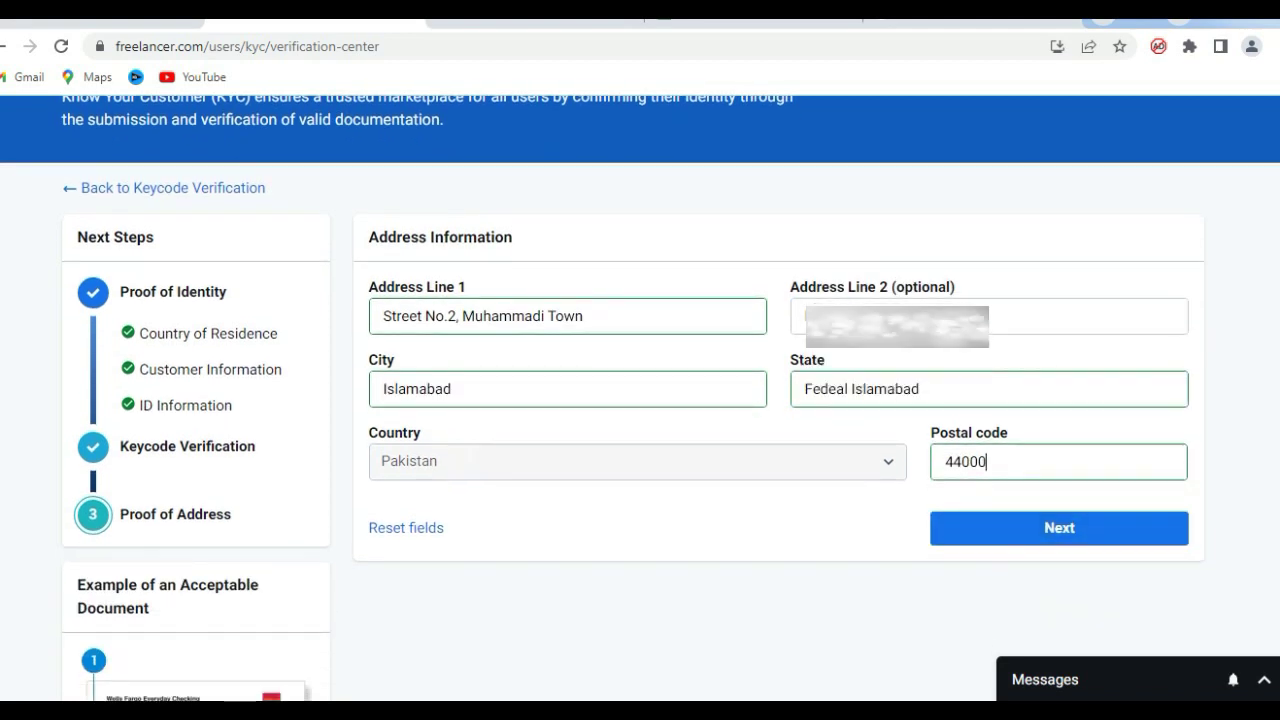
key(Return)
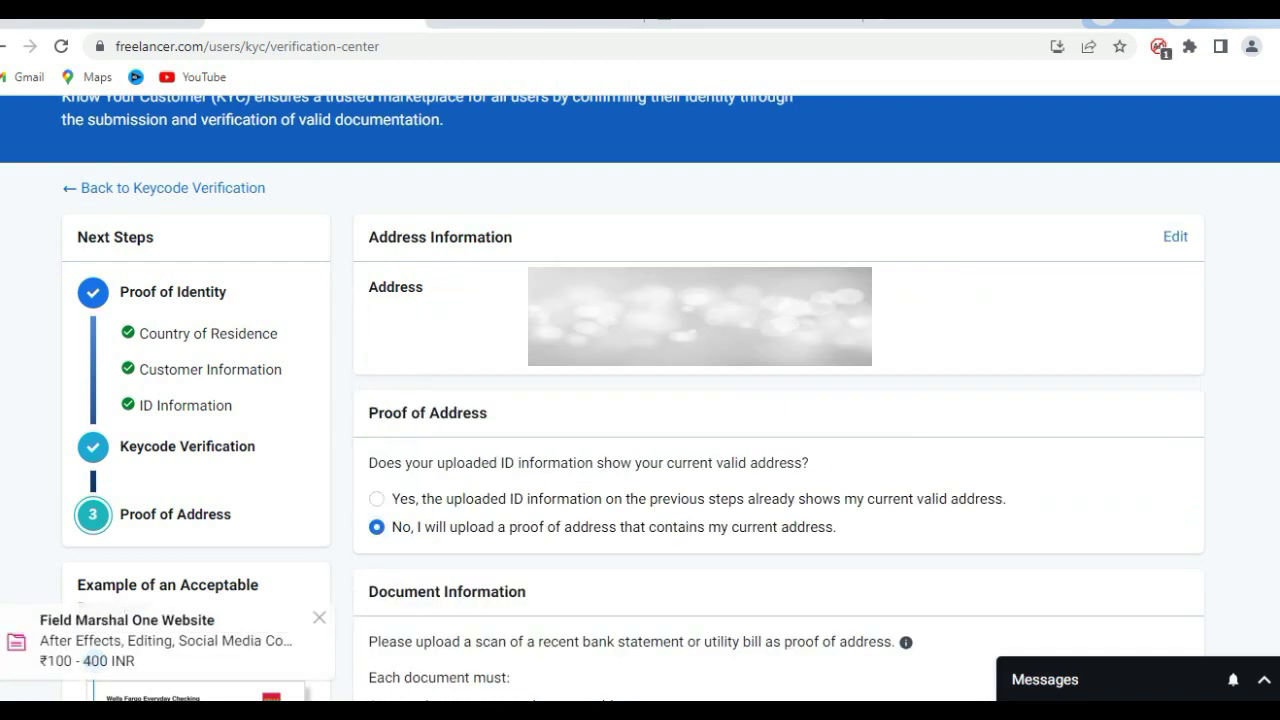
Scroll down to the Document Information and Attach Files section for proof of address.
scroll(640, 400, down, 1)
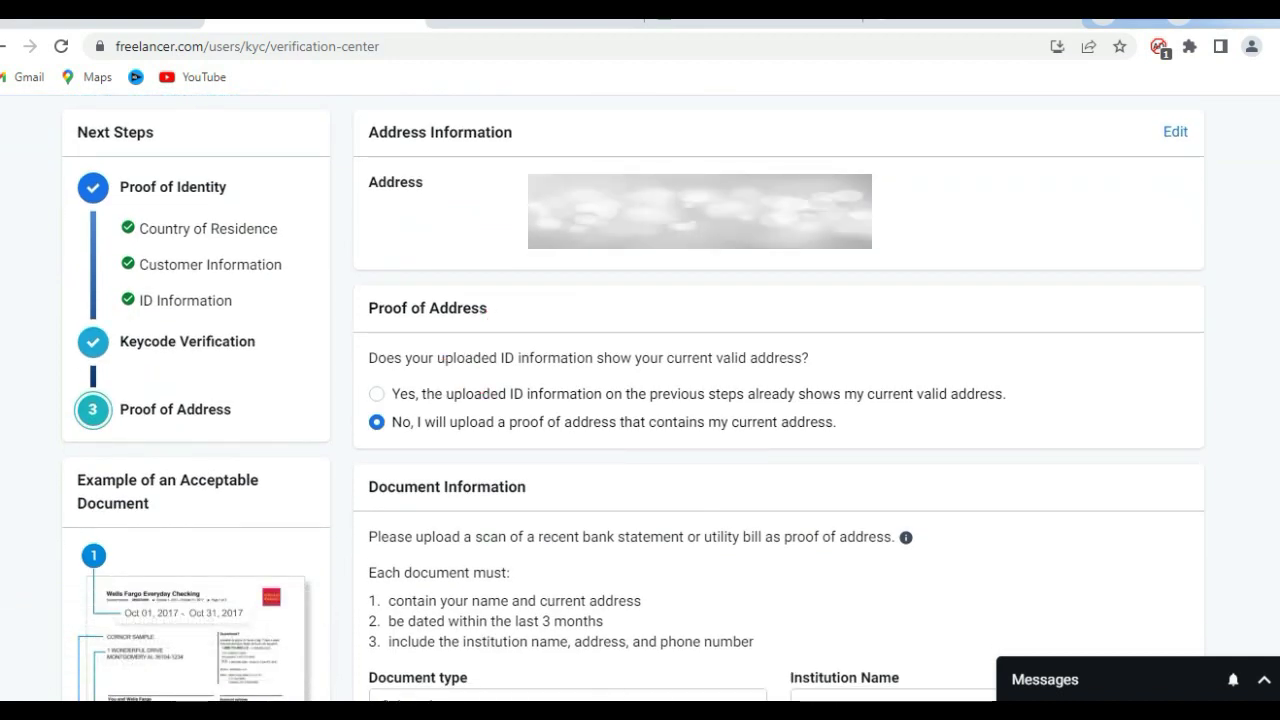
scroll(640, 400, down, 1)
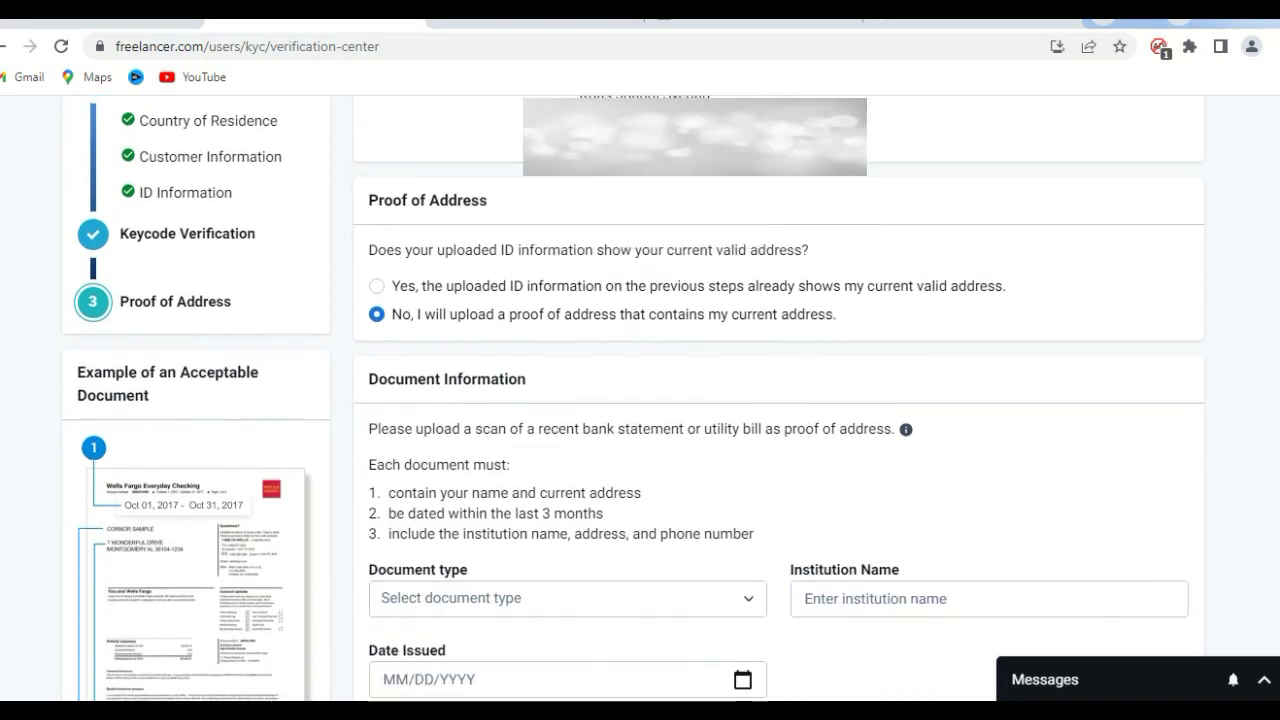
scroll(640, 400, down, 1)
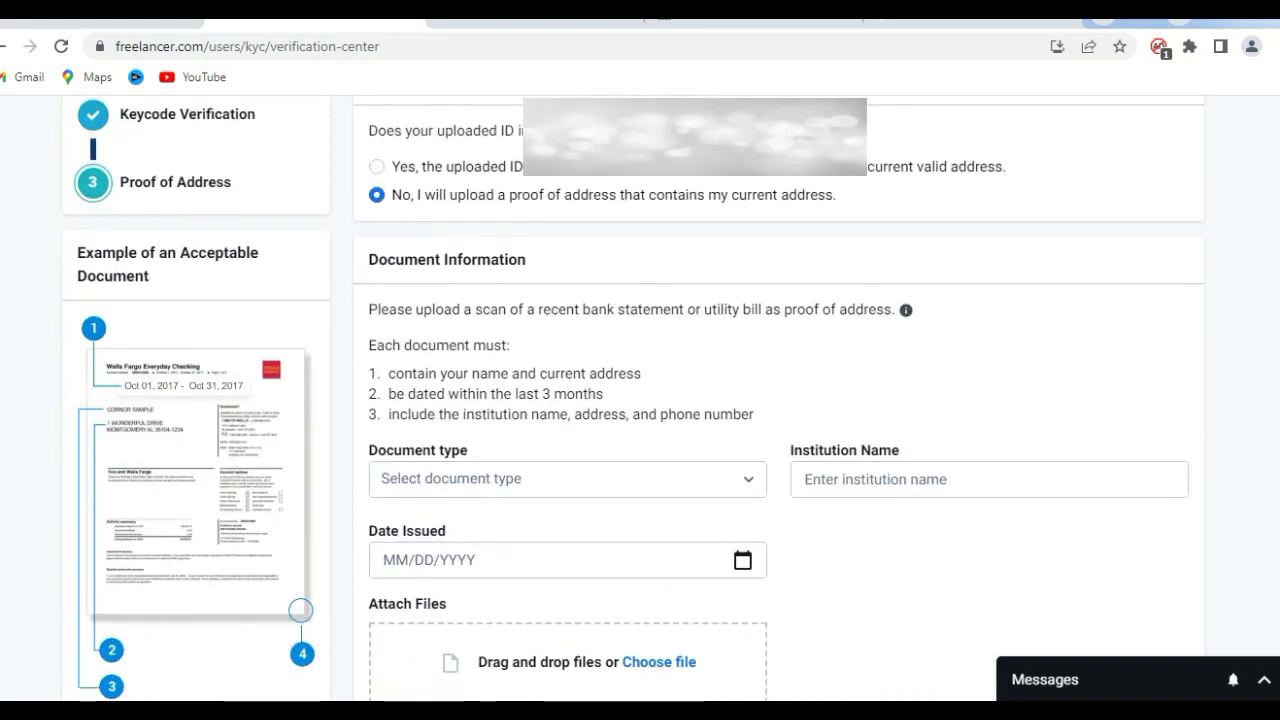
scroll(640, 400, down, 1)
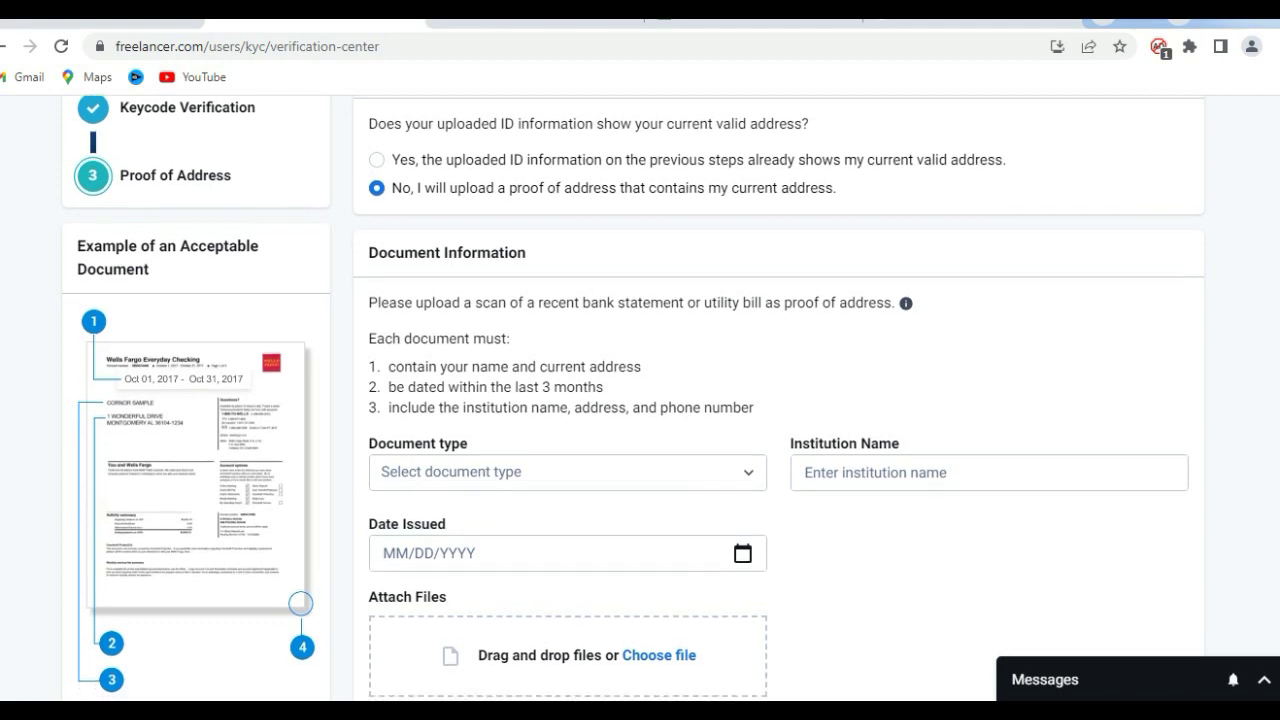
scroll(640, 400, down, 1)
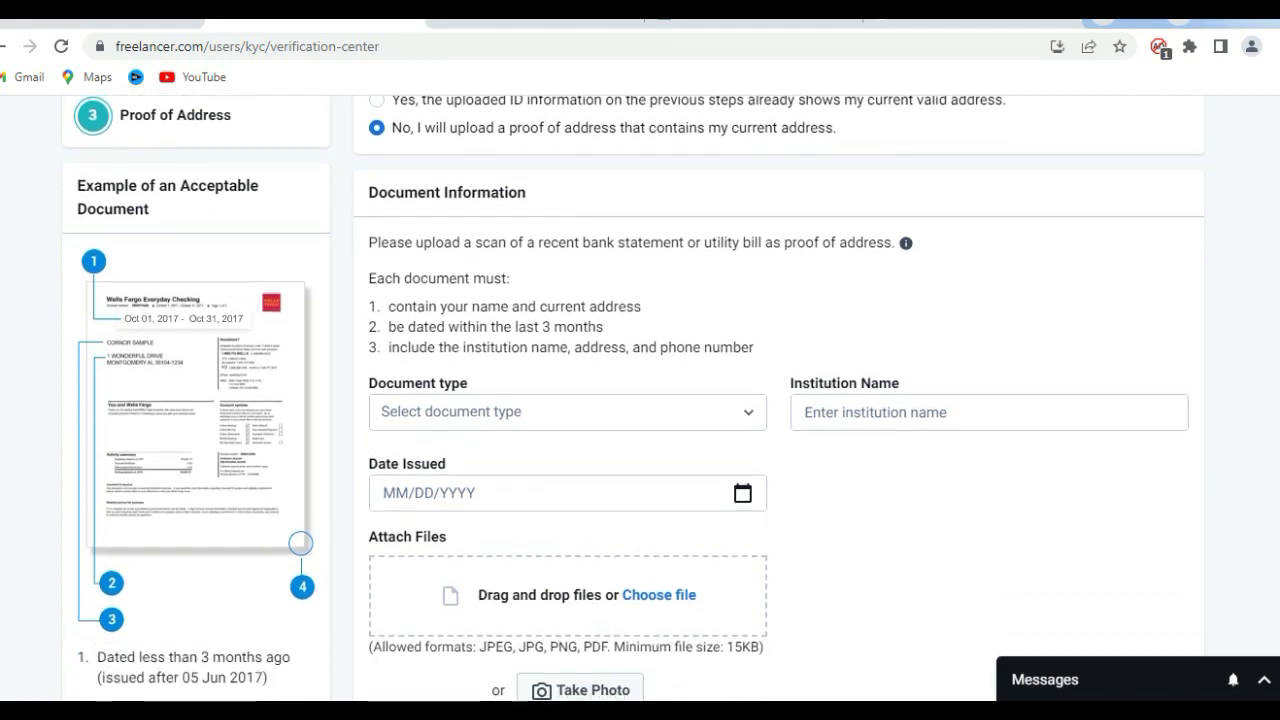
scroll(640, 400, down, 1)
scroll(640, 400, up, 1)
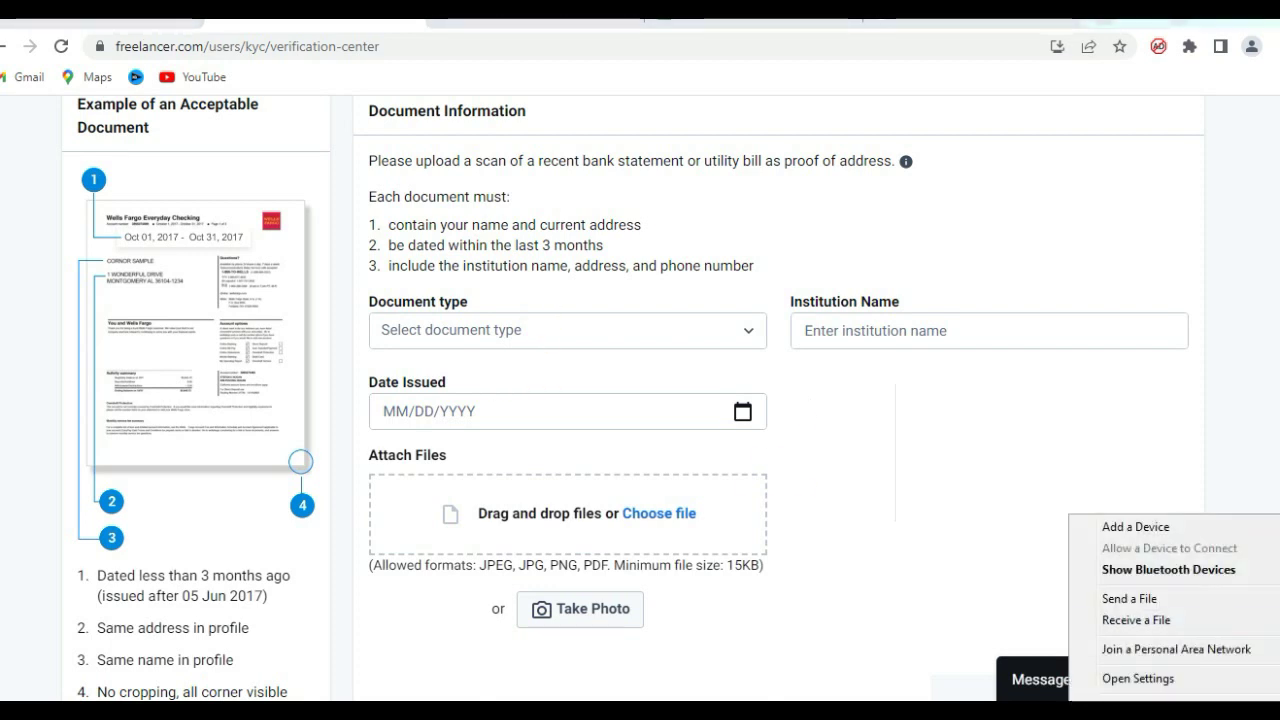
Receive the proof-of-address document photo from the phone via Bluetooth.
key(Return)
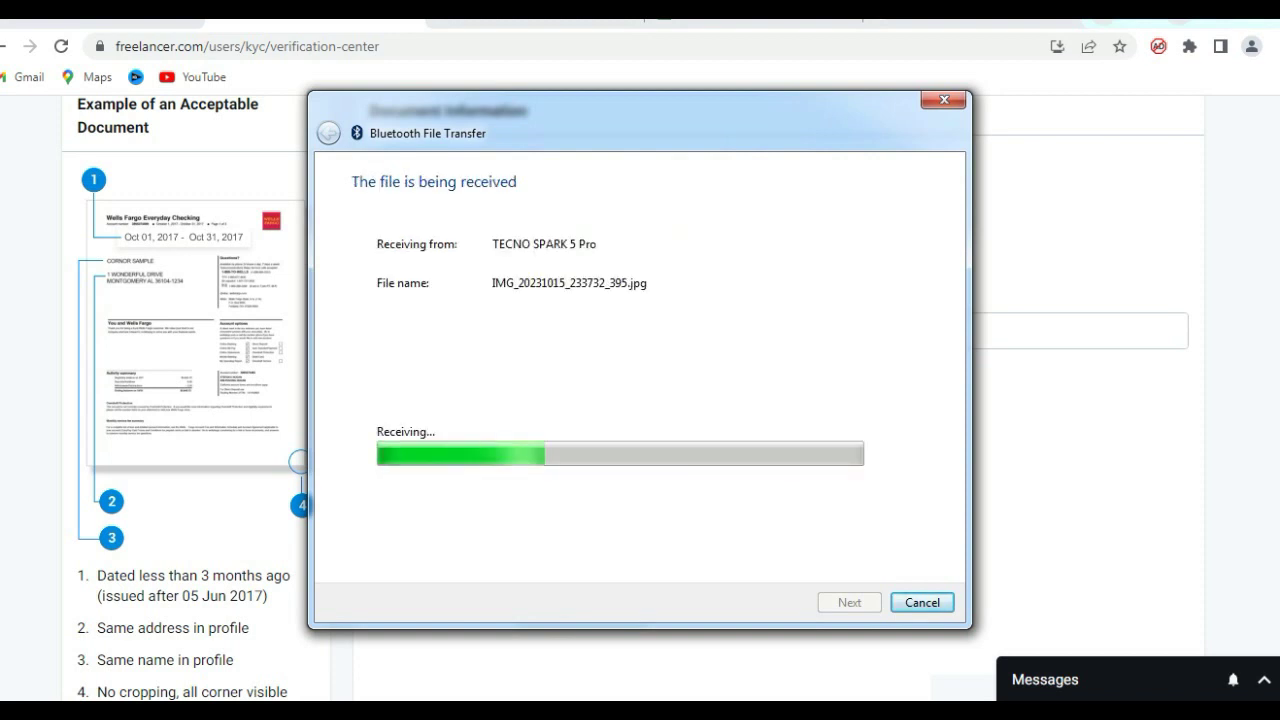
scroll(640, 400, down, 5)
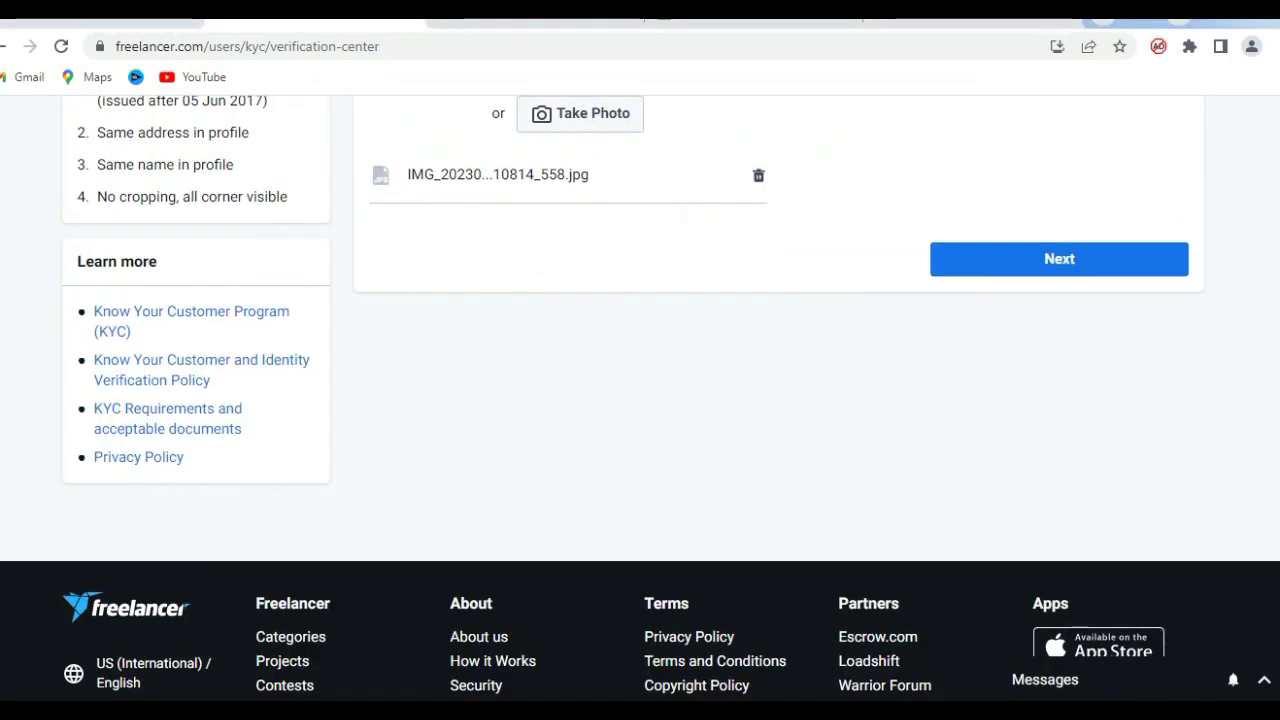
scroll(640, 400, up, 5)
scroll(640, 400, down, 3)
Continue with the attached document and save the proof-of-address details.
click(1058, 482)
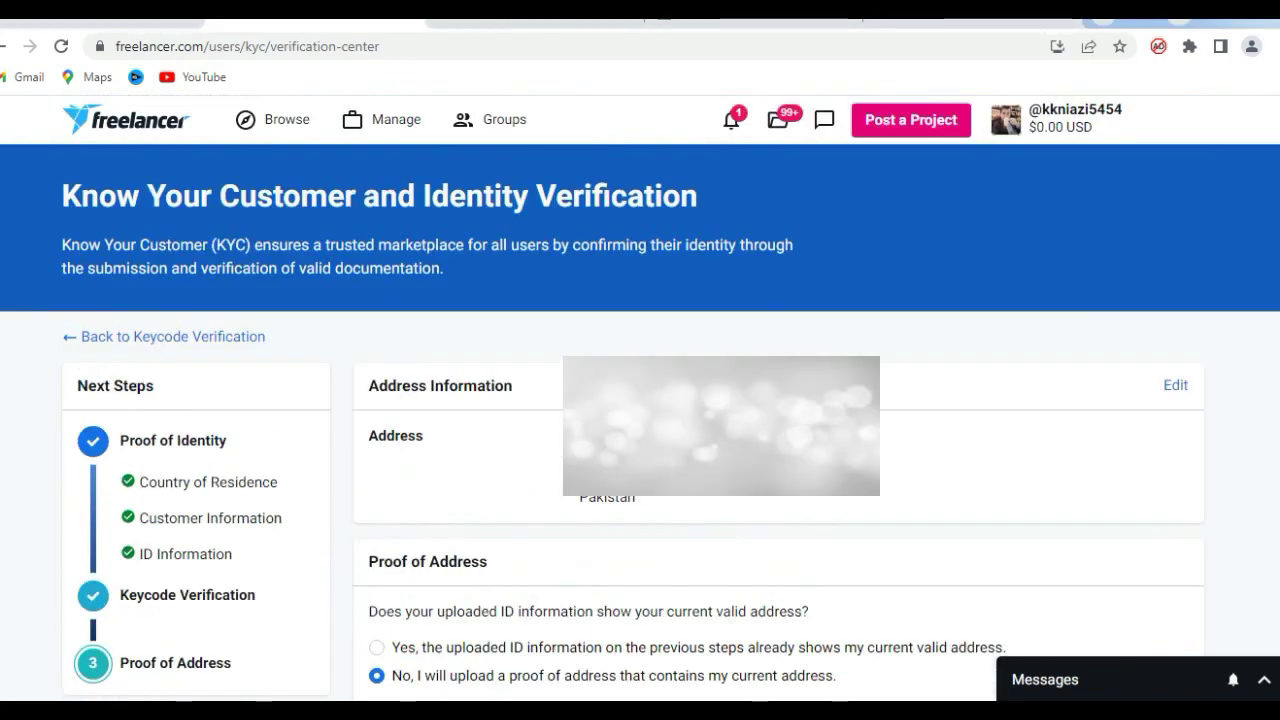
scroll(640, 400, down, 5)
scroll(640, 400, up, 1)
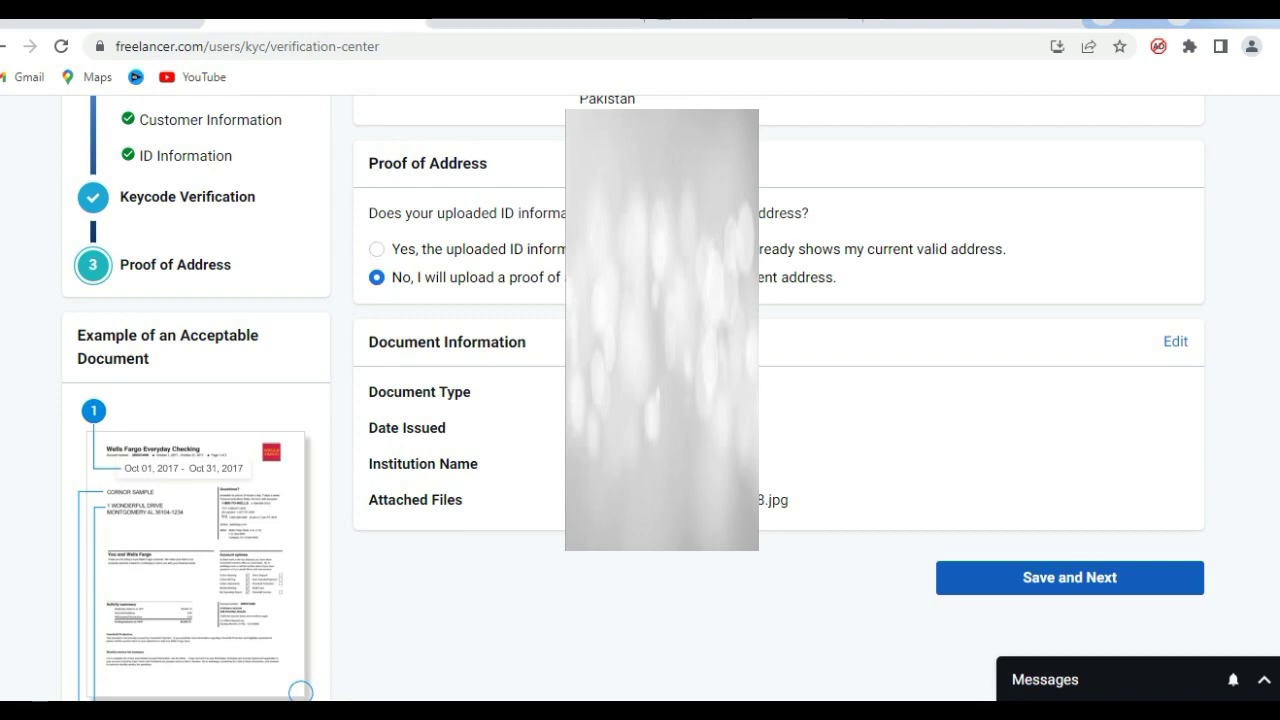
click(1069, 577)
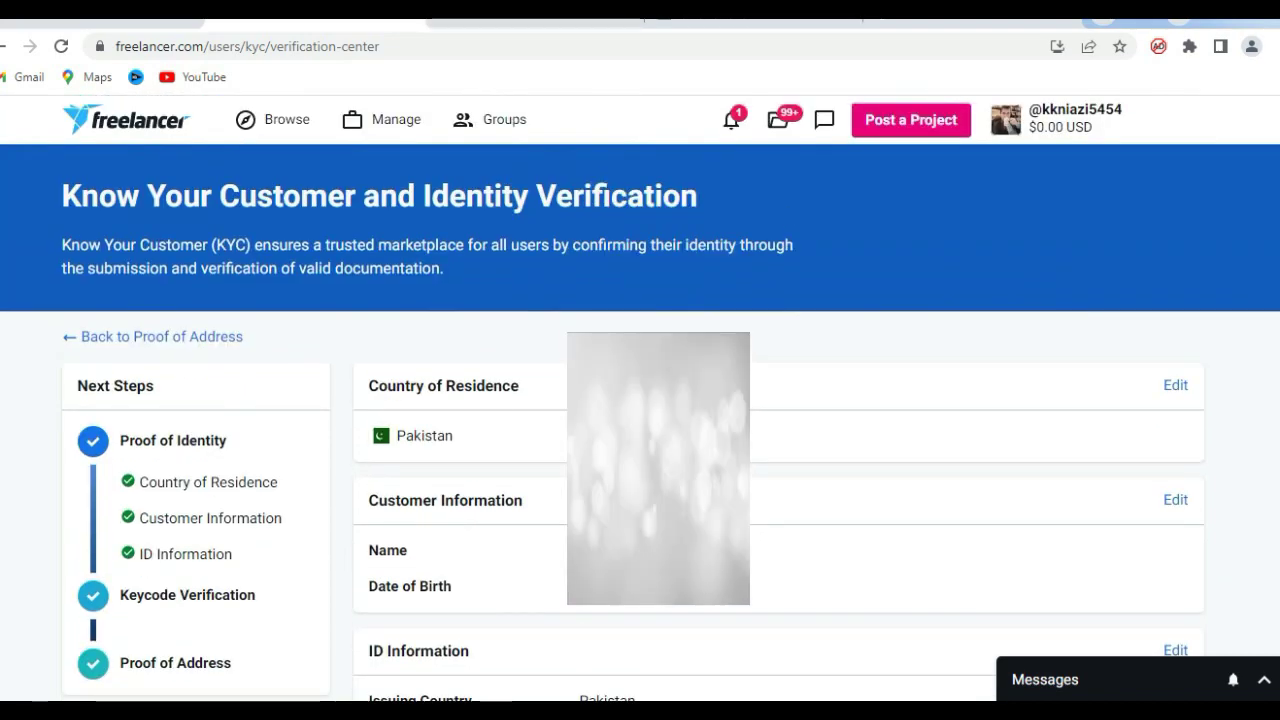
Submit the completed KYC summary for review and confirm the submission.
scroll(640, 400, down, 5)
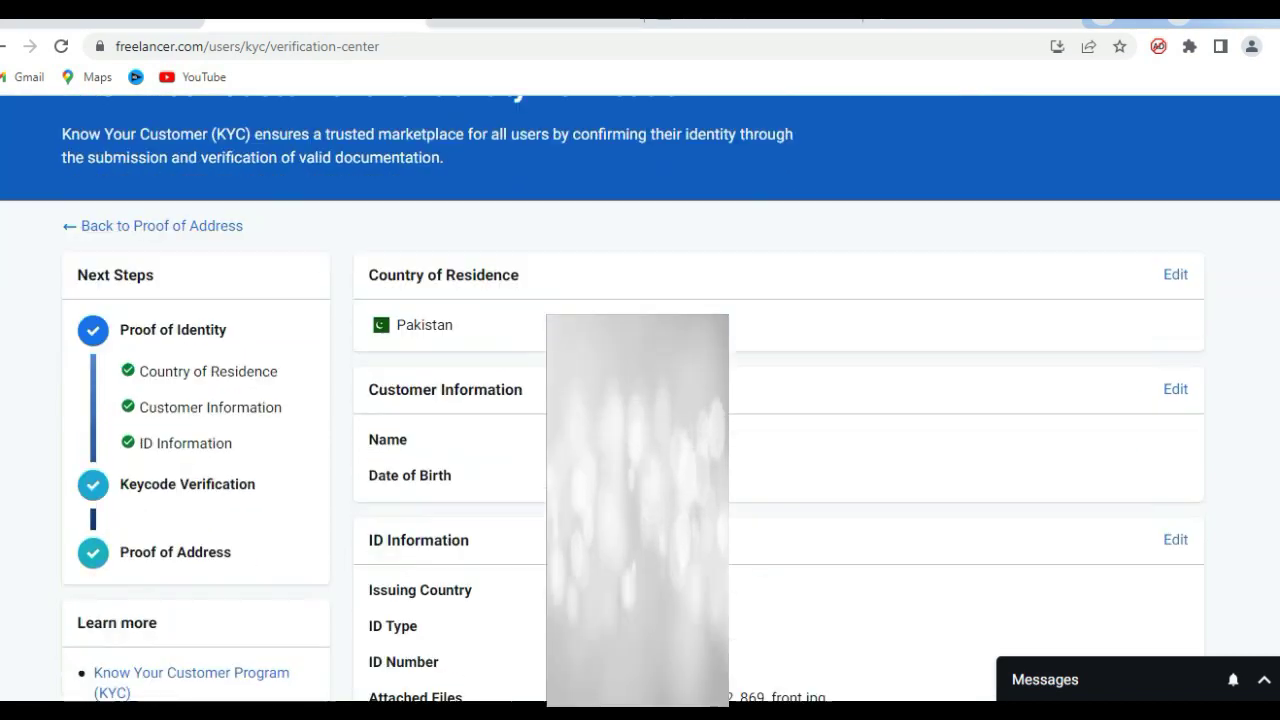
scroll(640, 400, down, 5)
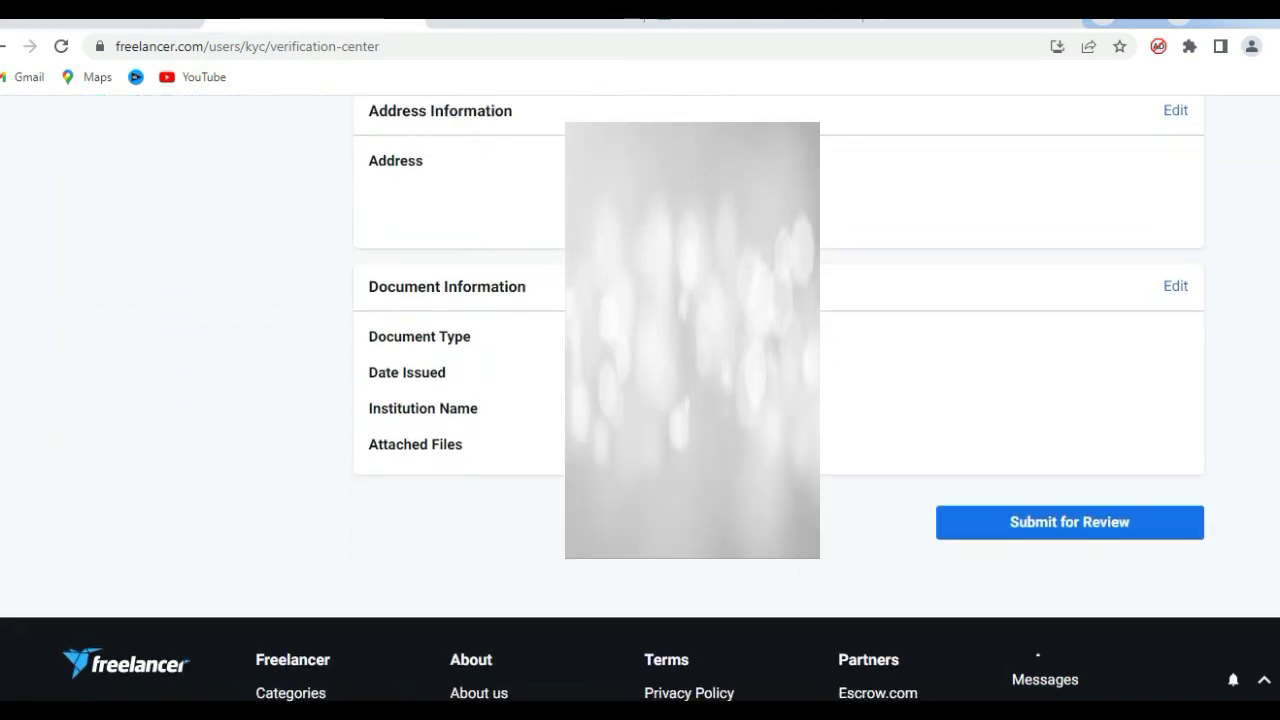
click(1069, 529)
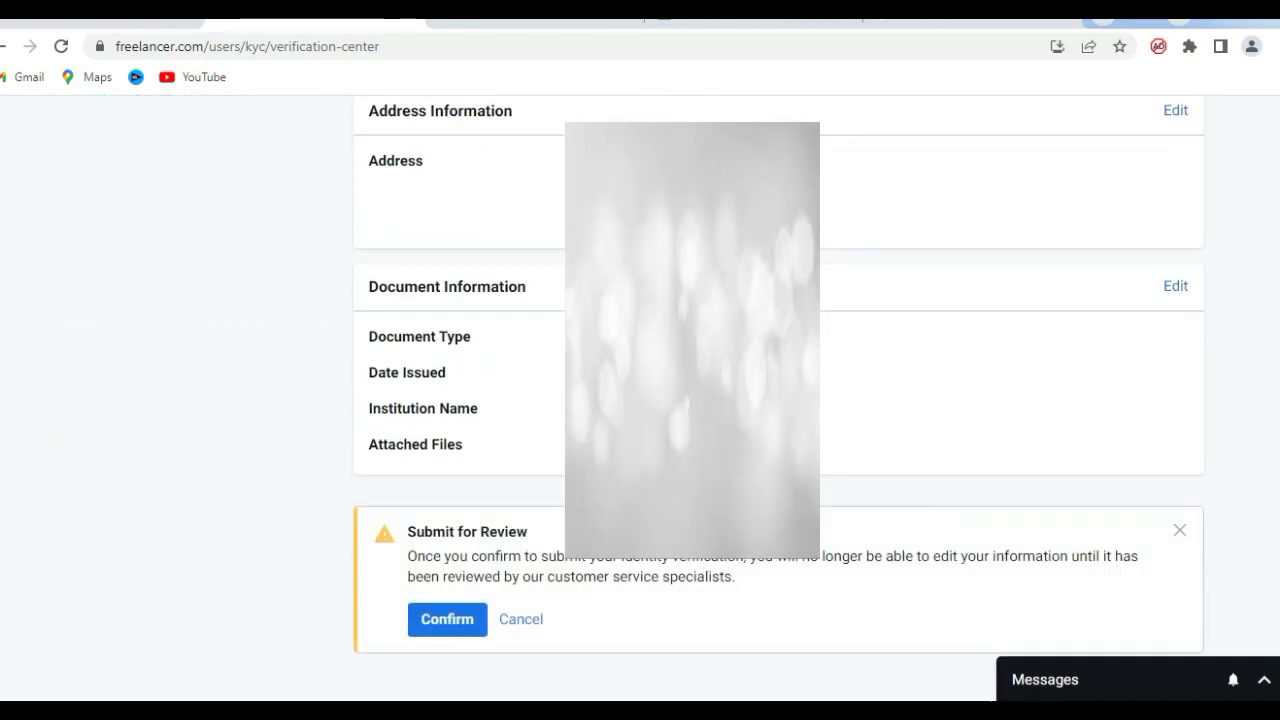
scroll(640, 400, down, 3)
click(447, 368)
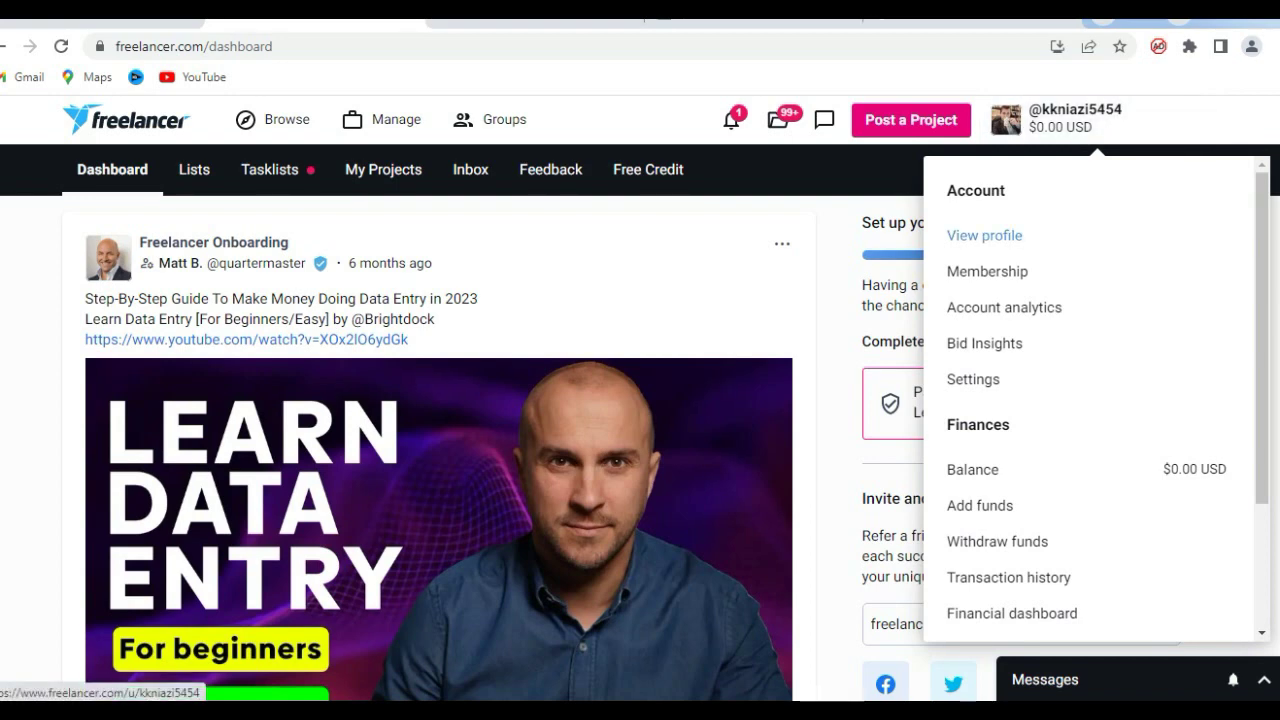
Open your public profile to check Identity Verified, then show Recent Projects.
click(984, 235)
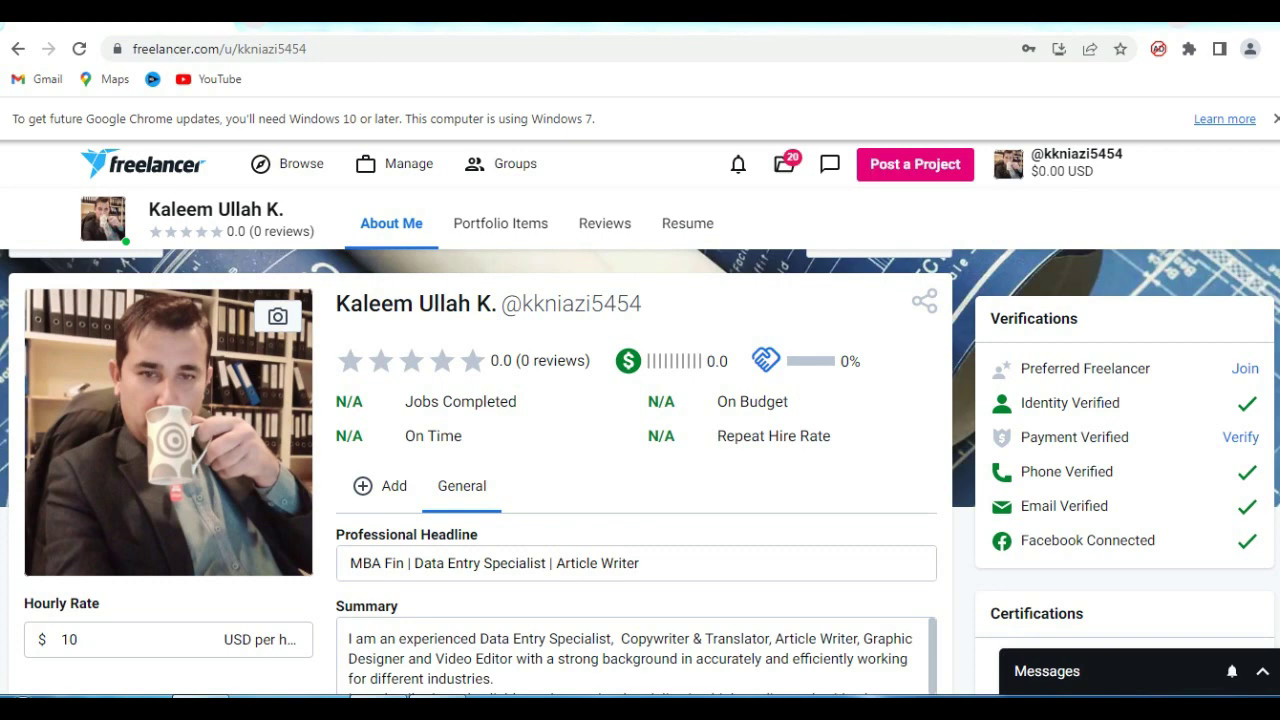
mouse_move(1055, 402)
mouse_move(1072, 540)
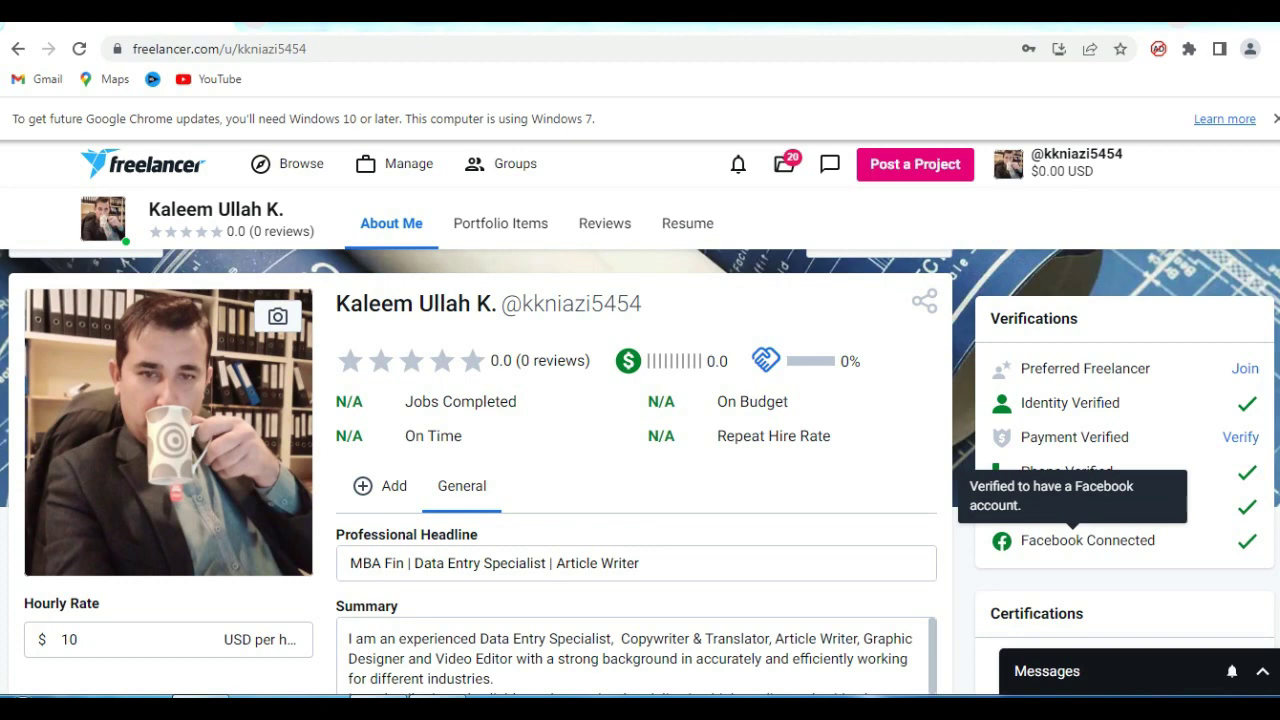
click(784, 164)
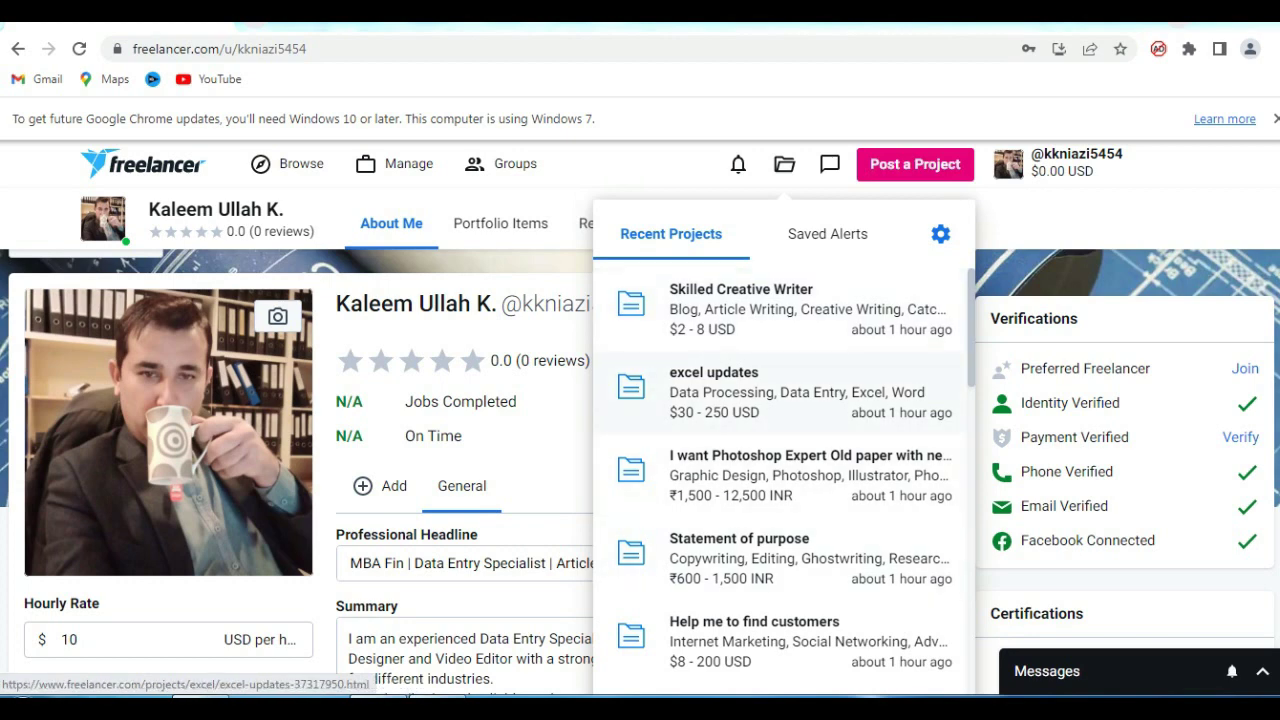
Open the Skilled Creative Writer project from Recent Projects and review its client verifications and bid form.
click(740, 305)
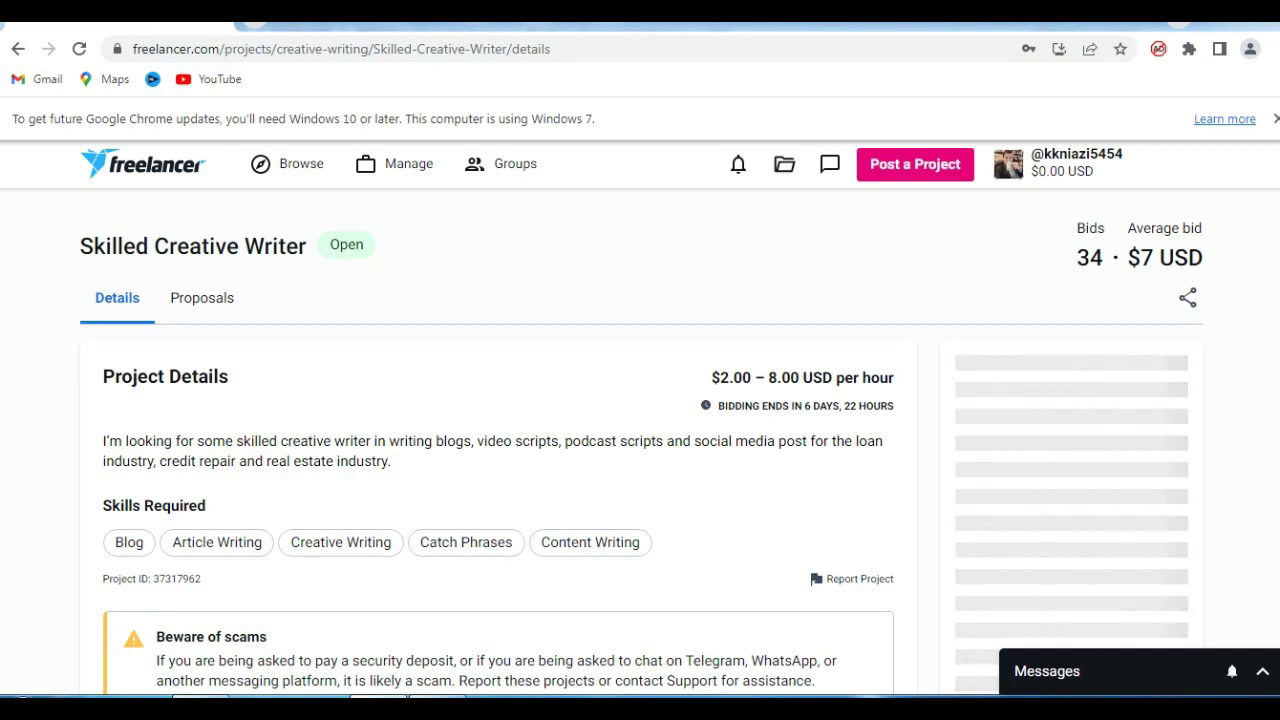
scroll(640, 420, down, 3)
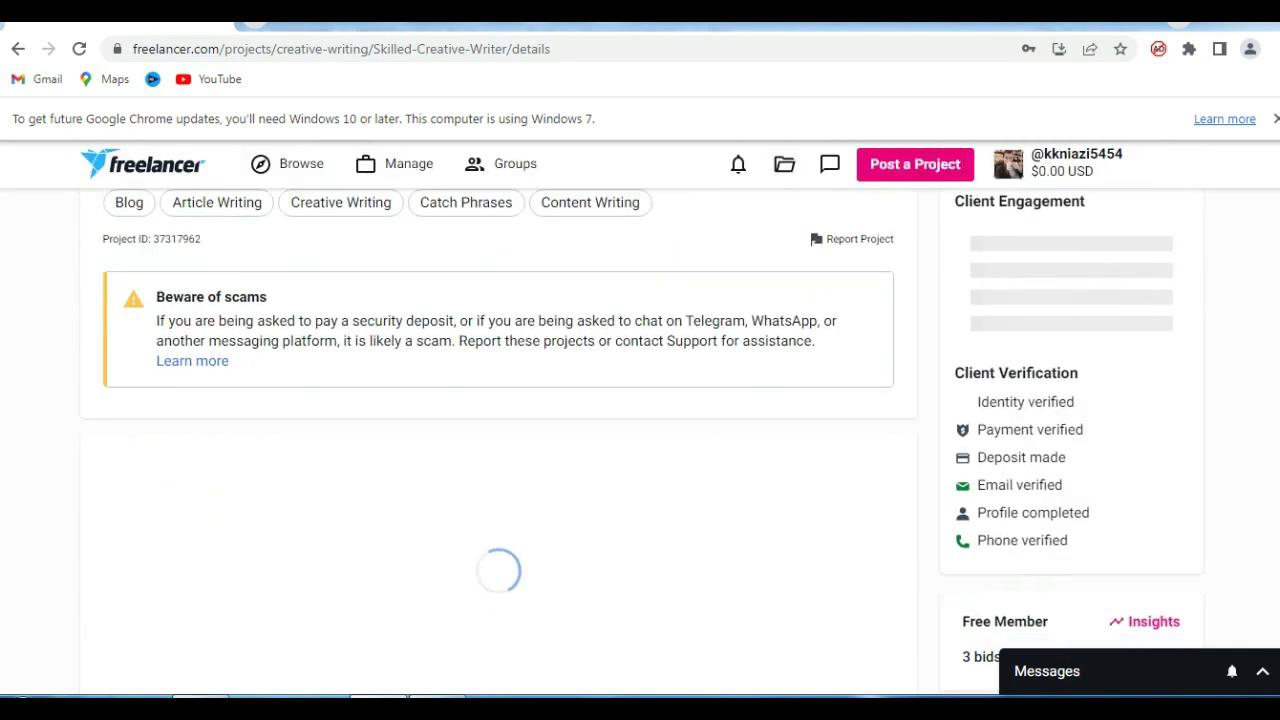
scroll(640, 440, up, 3)
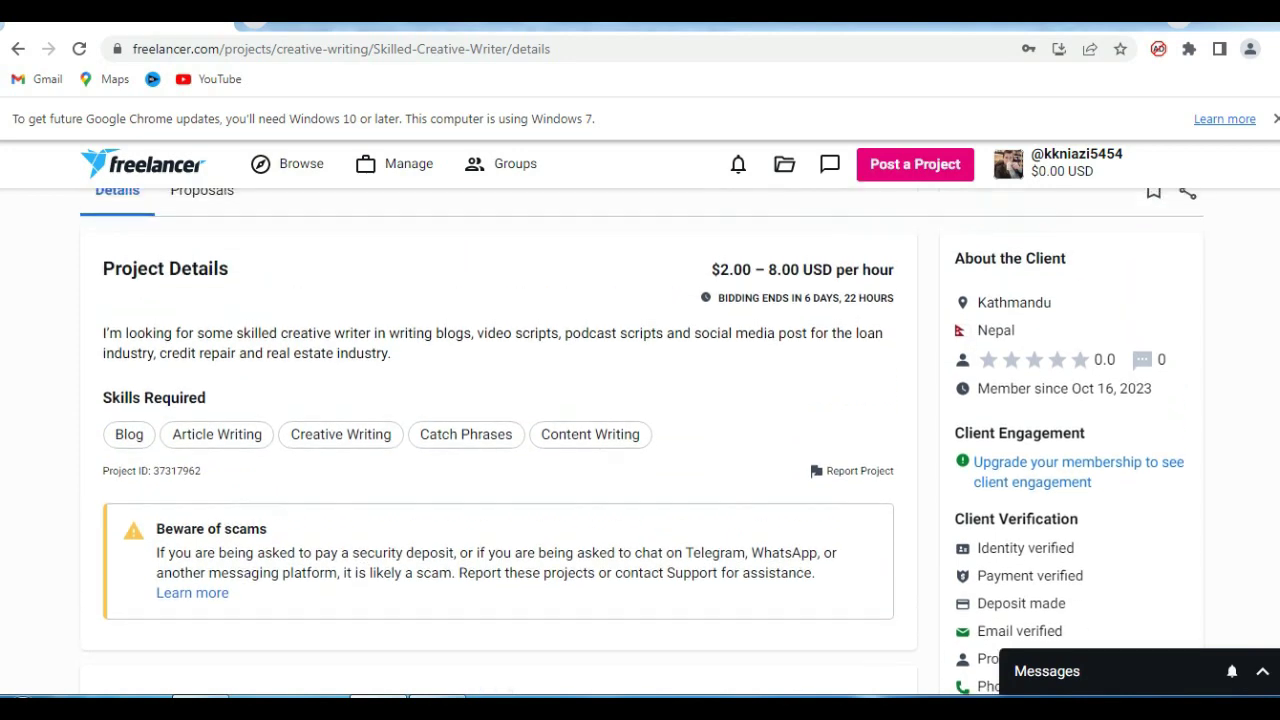
scroll(640, 440, up, 1)
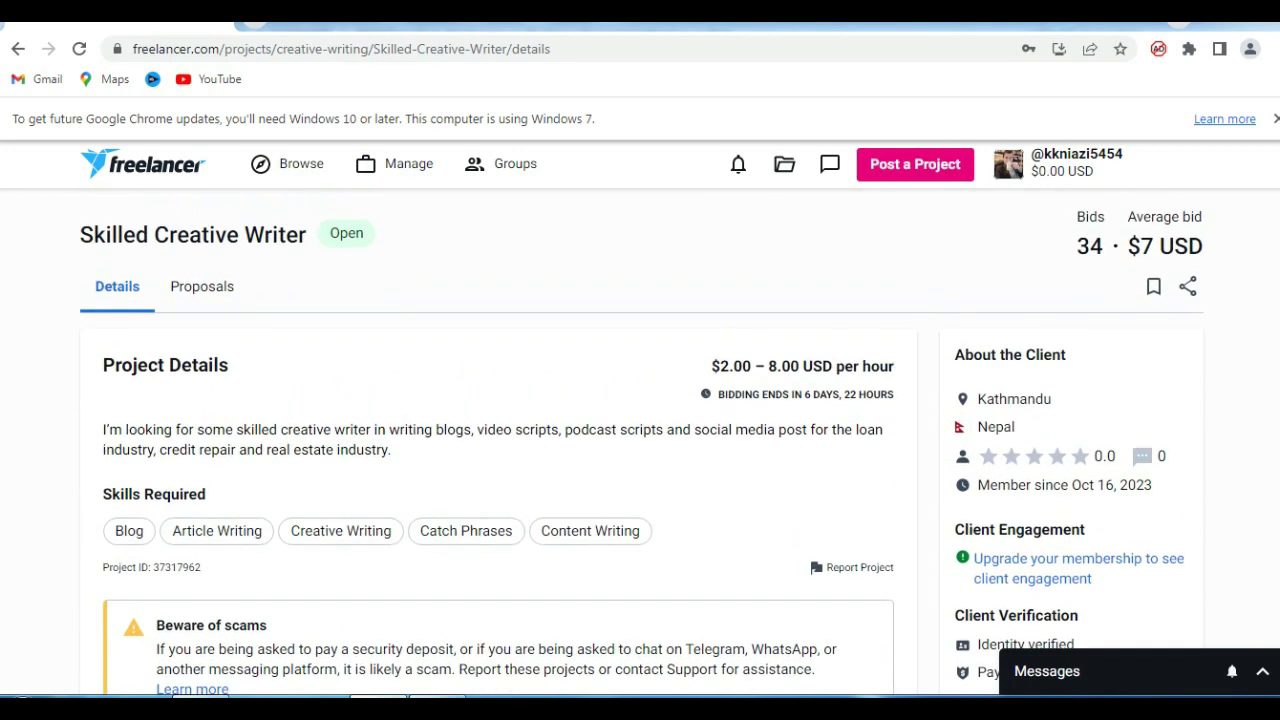
scroll(640, 440, down, 1)
scroll(640, 440, down, 5)
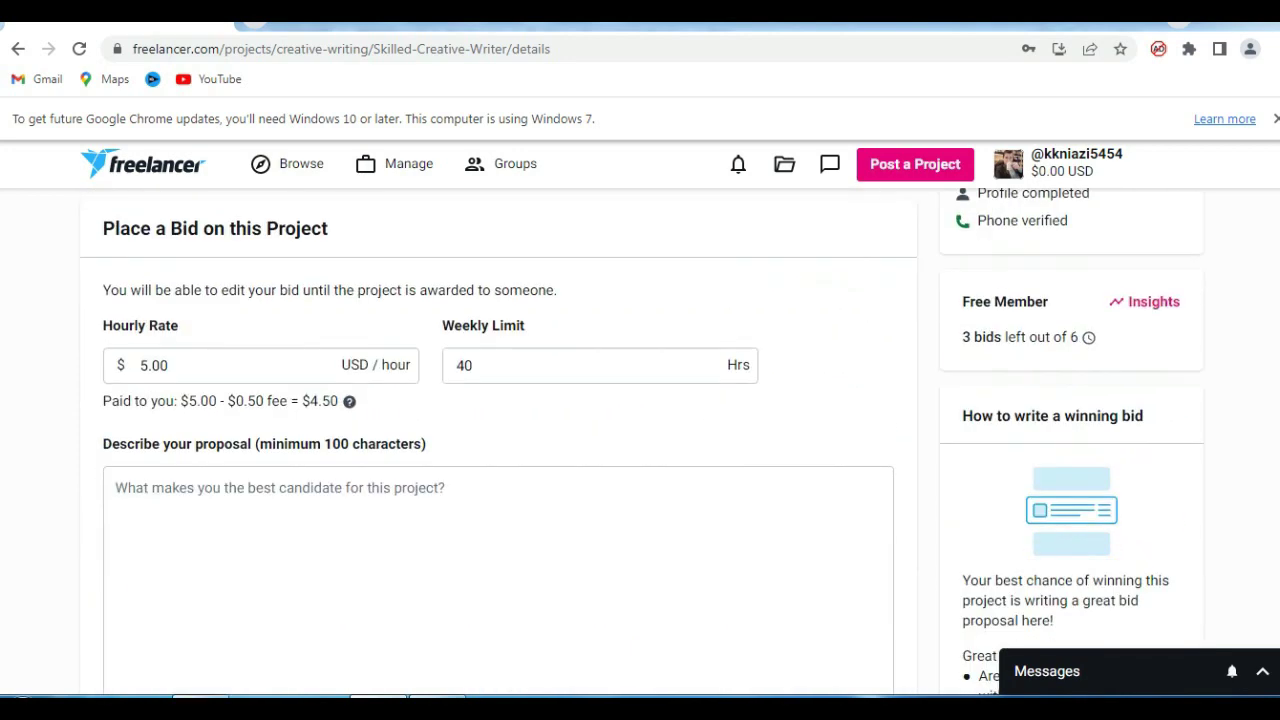
scroll(640, 440, down, 3)
scroll(640, 440, up, 7)
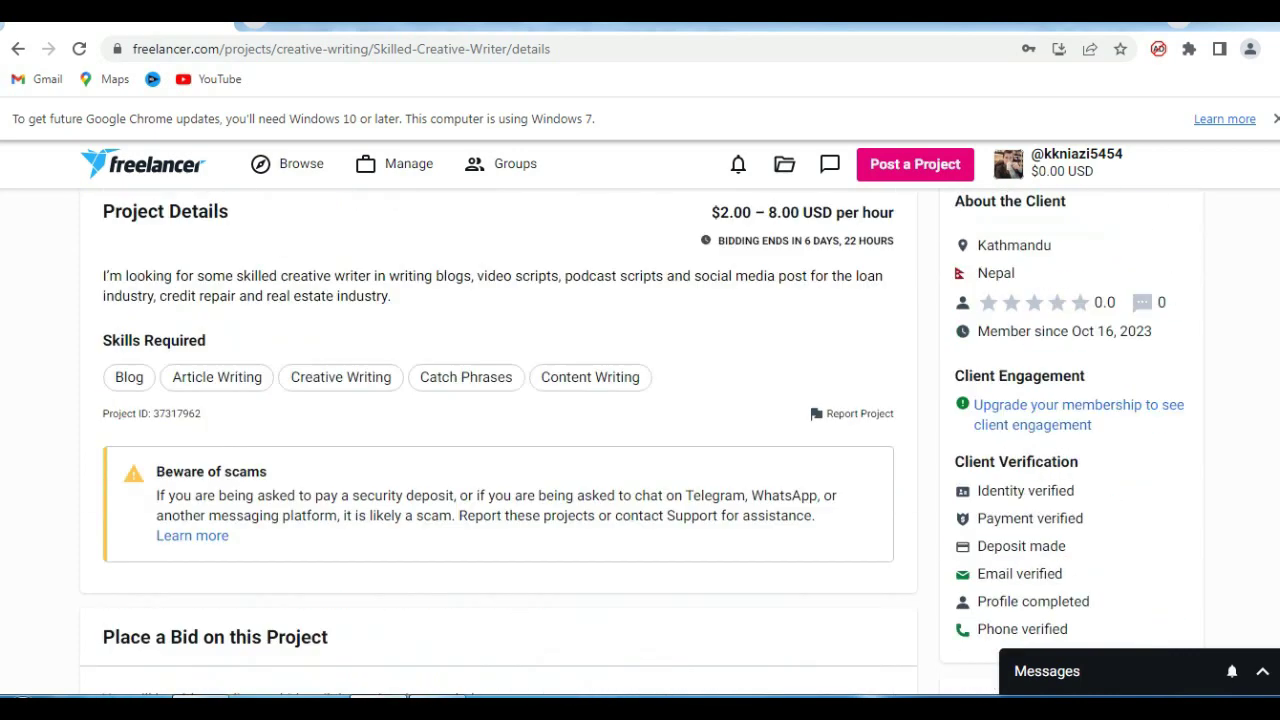